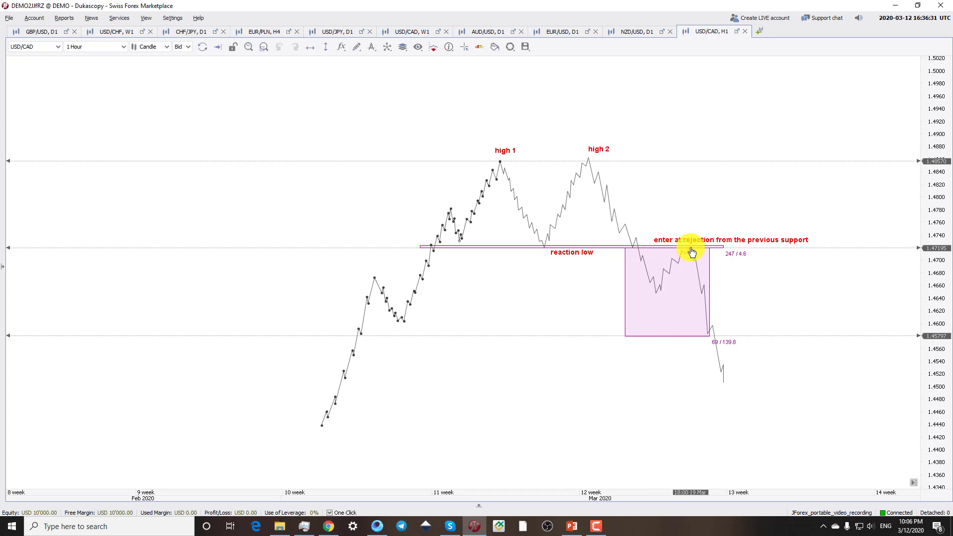
# Step: Scribble a pencil mark at the rejection from the previous support on the USD/CAD H1 chart, and remove the drawing
pyautogui.click(355, 48)
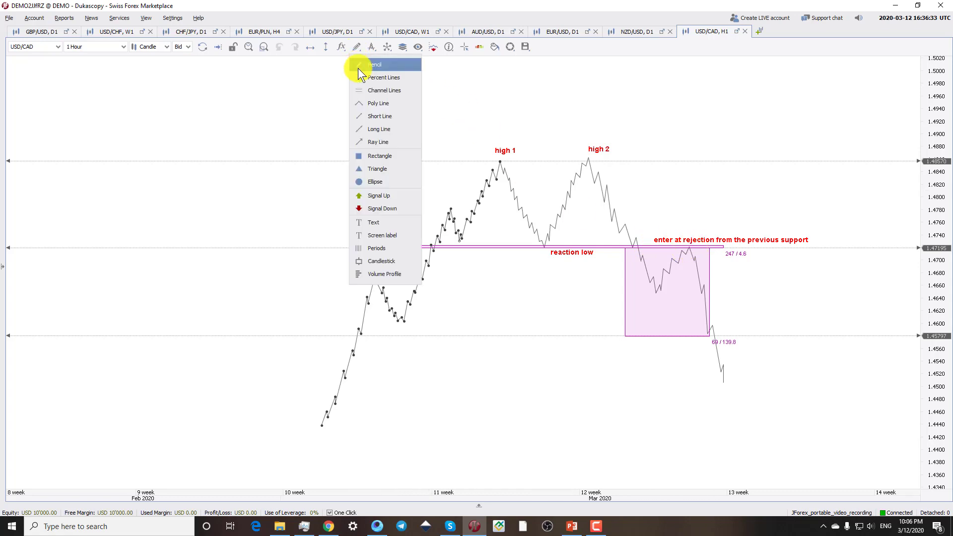
pyautogui.click(366, 67)
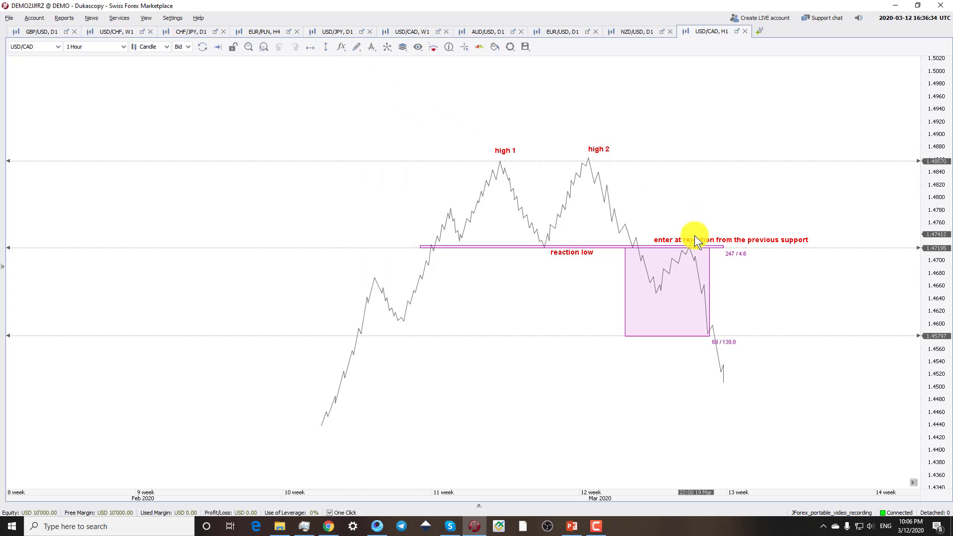
pyautogui.click(695, 262)
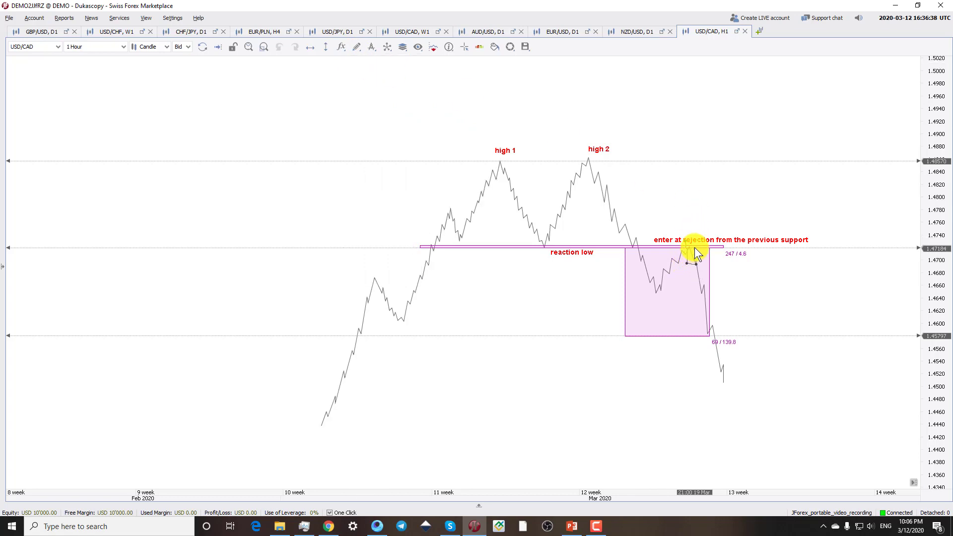
pyautogui.click(689, 222)
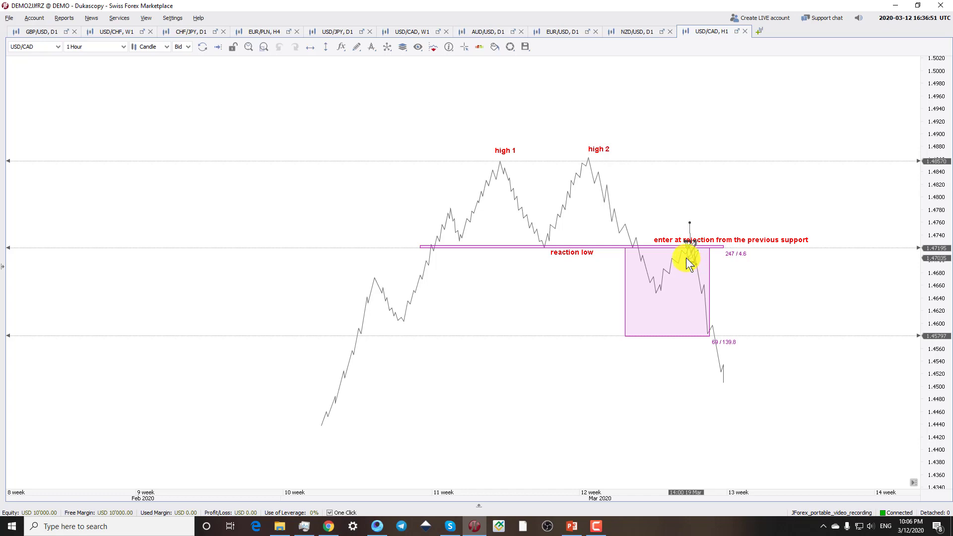
pyautogui.click(686, 256)
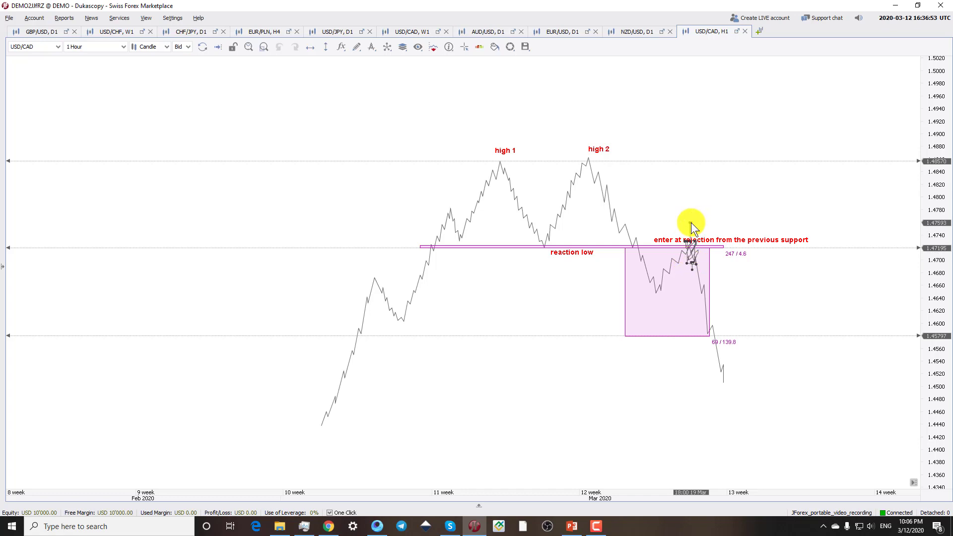
pyautogui.rightClick(689, 222)
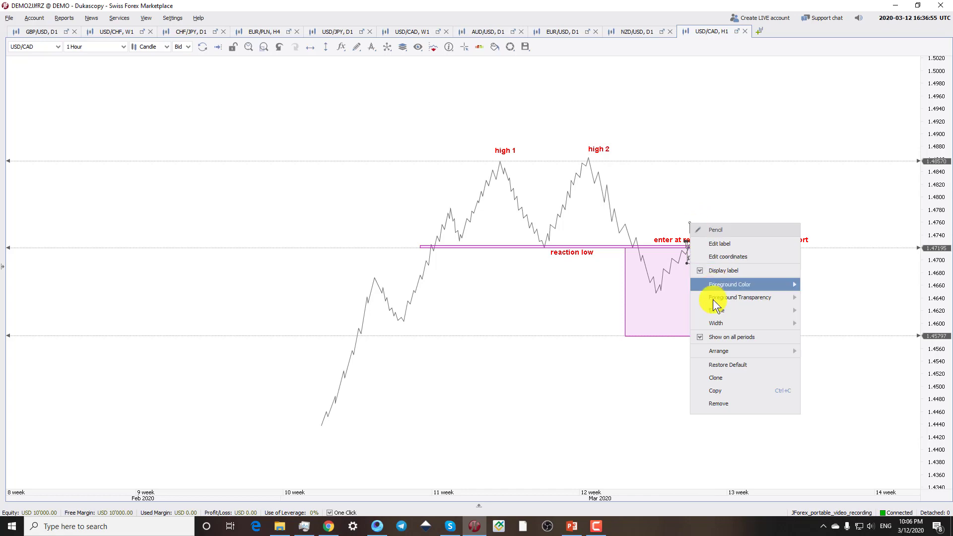
pyautogui.click(721, 402)
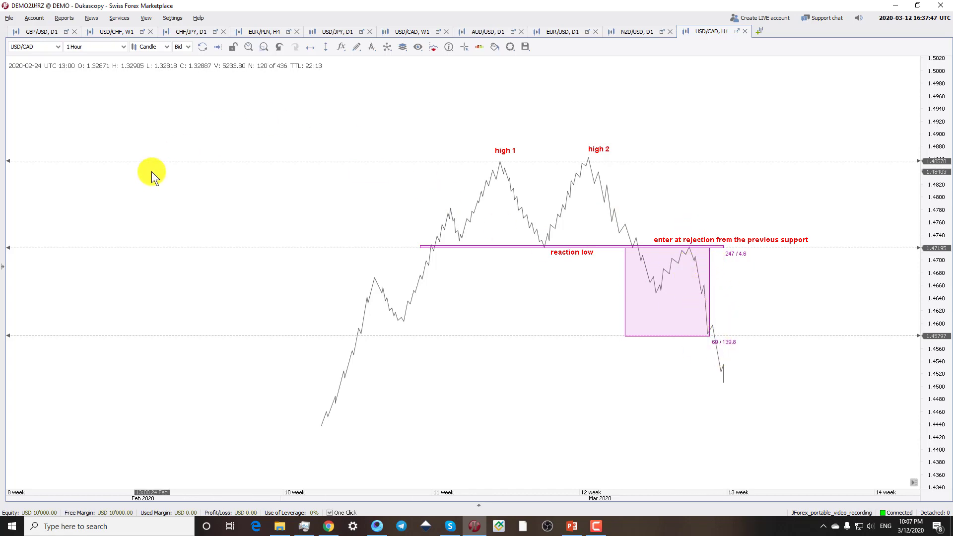
# Step: On the GBP/USD D1 chart, draw a freehand pencil curve beneath the rising lows from about January to December 2017
pyautogui.click(46, 32)
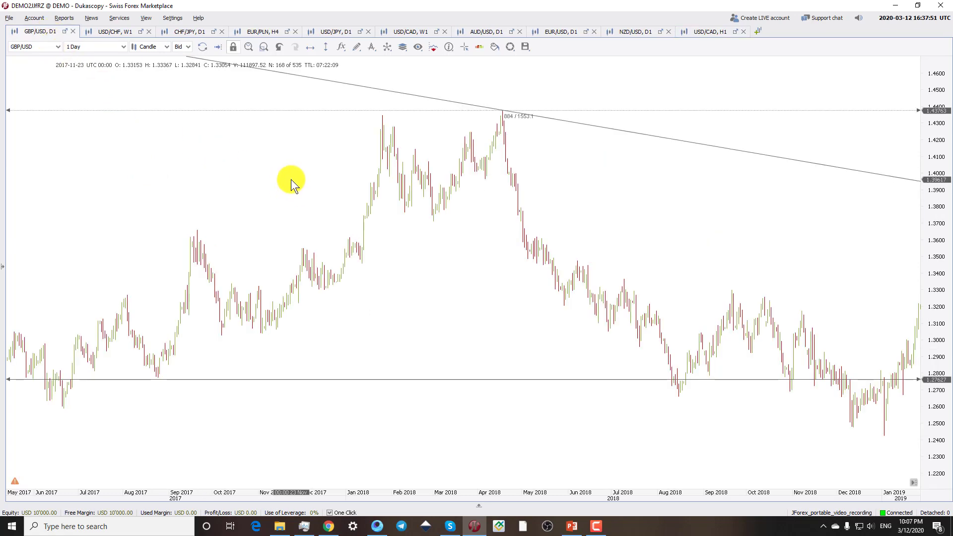
pyautogui.scroll(-3, 291, 180)
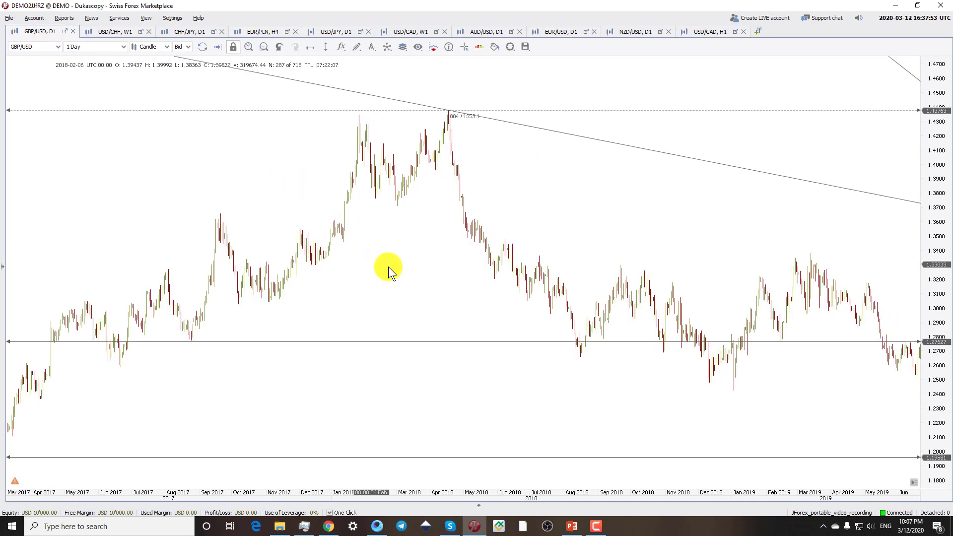
pyautogui.scroll(-1, 410, 273)
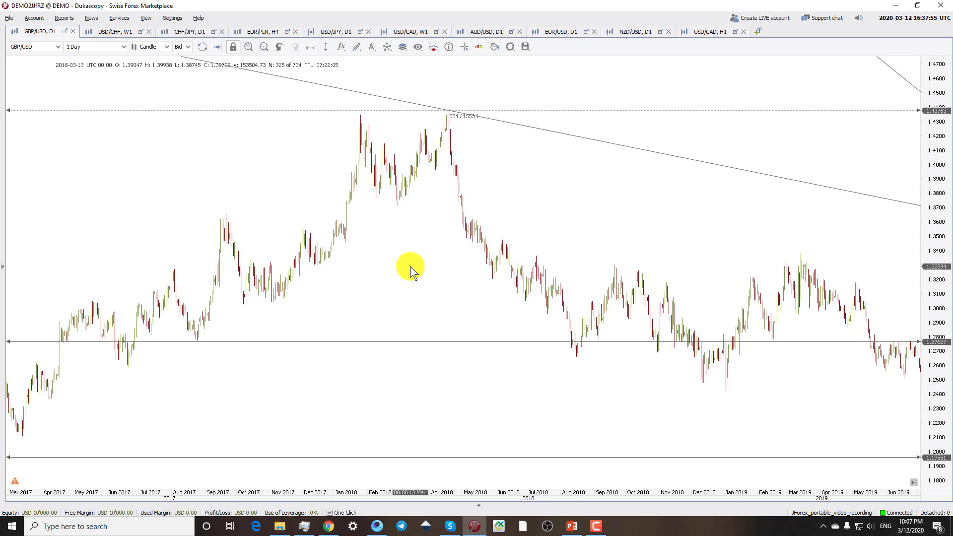
pyautogui.moveTo(377, 273); pyautogui.dragTo(553, 263)
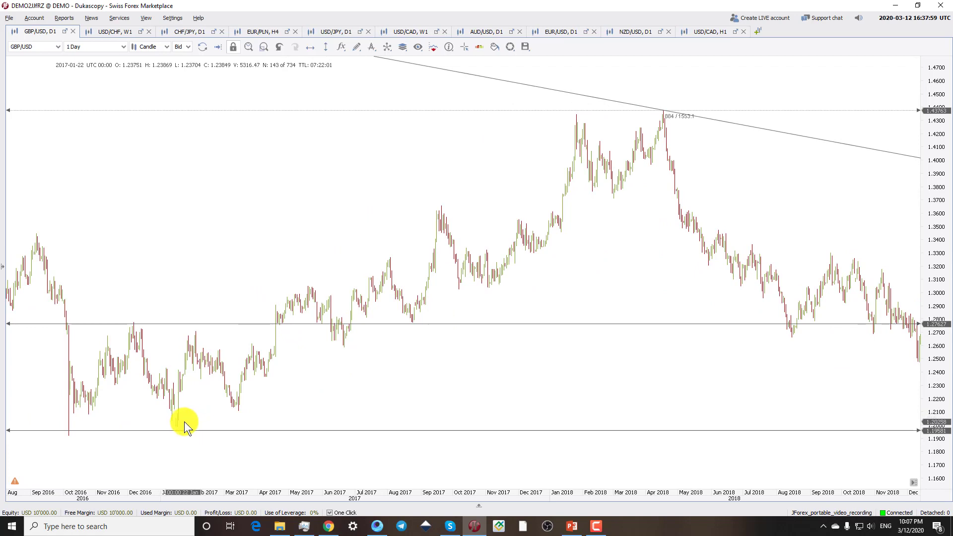
pyautogui.click(359, 51)
pyautogui.click(377, 132)
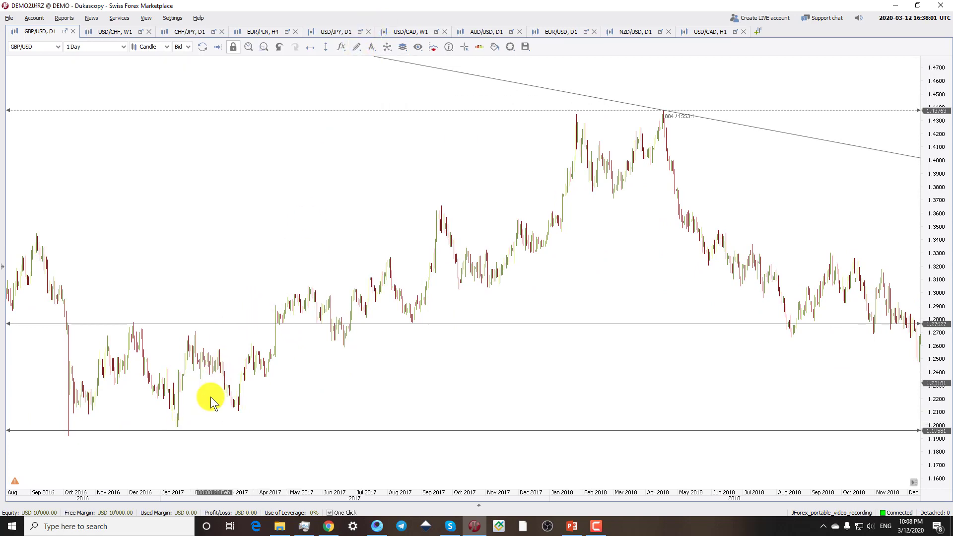
pyautogui.click(183, 421)
pyautogui.moveTo(290, 399)
pyautogui.mouseDown()
pyautogui.moveTo(494, 296)
pyautogui.moveTo(552, 243)
pyautogui.mouseUp()
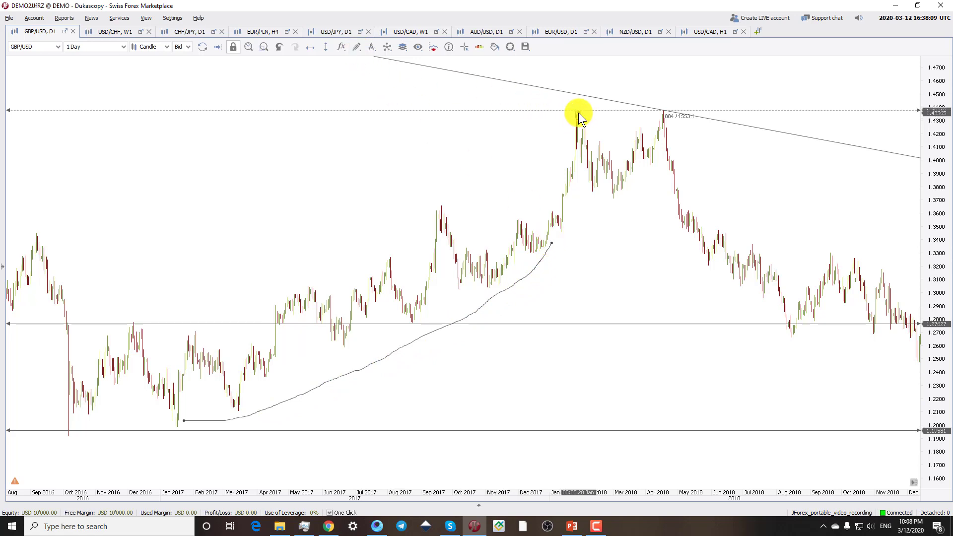
# Step: Circle the January 2018 high, the reaction low around March 2018 and the April 2018 high with the pencil
pyautogui.scroll(1, 684, 123)
pyautogui.scroll(1, 683, 123)
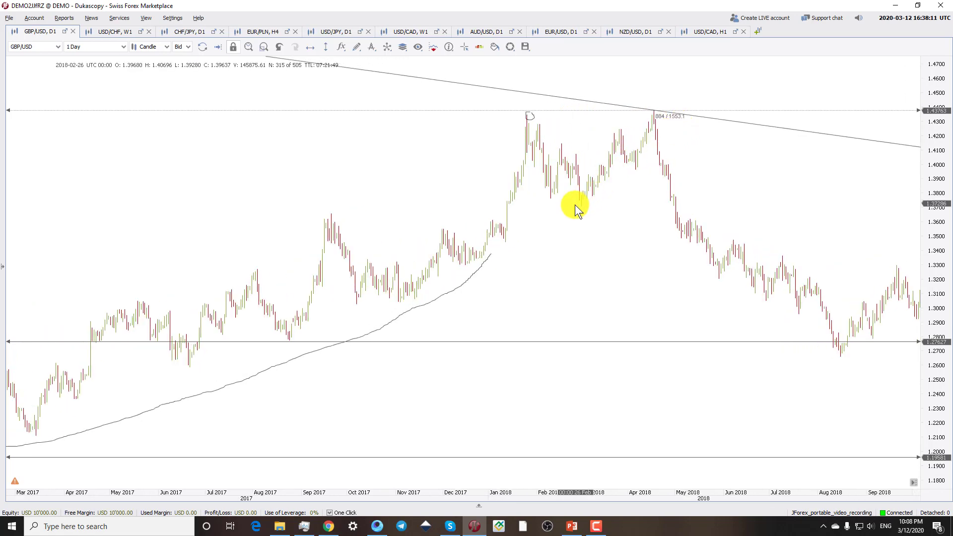
pyautogui.click(358, 48)
pyautogui.click(367, 64)
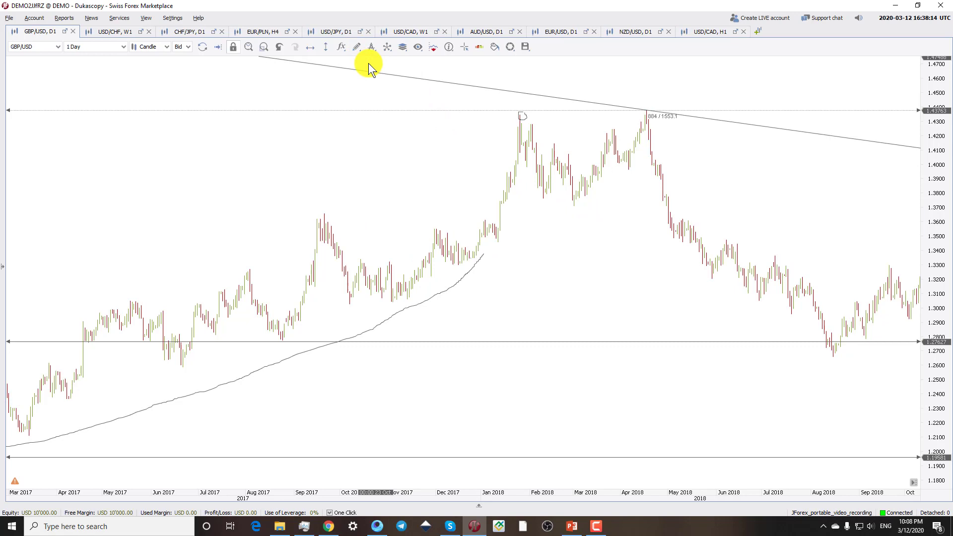
pyautogui.click(575, 203)
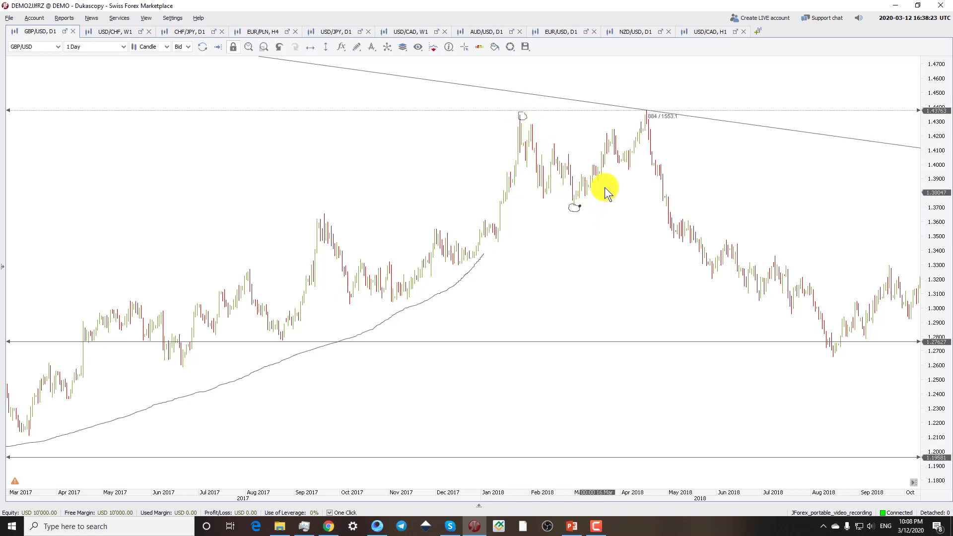
pyautogui.click(647, 113)
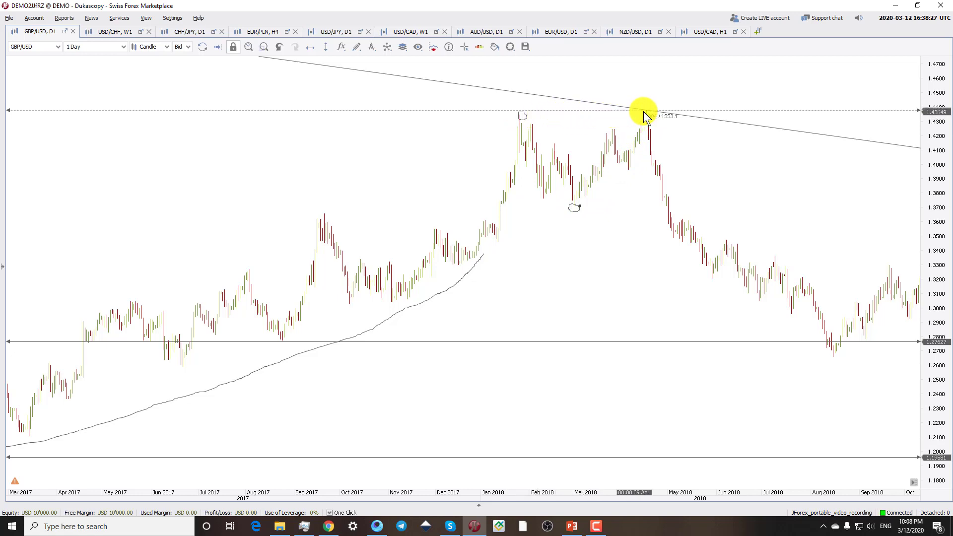
pyautogui.click(520, 117)
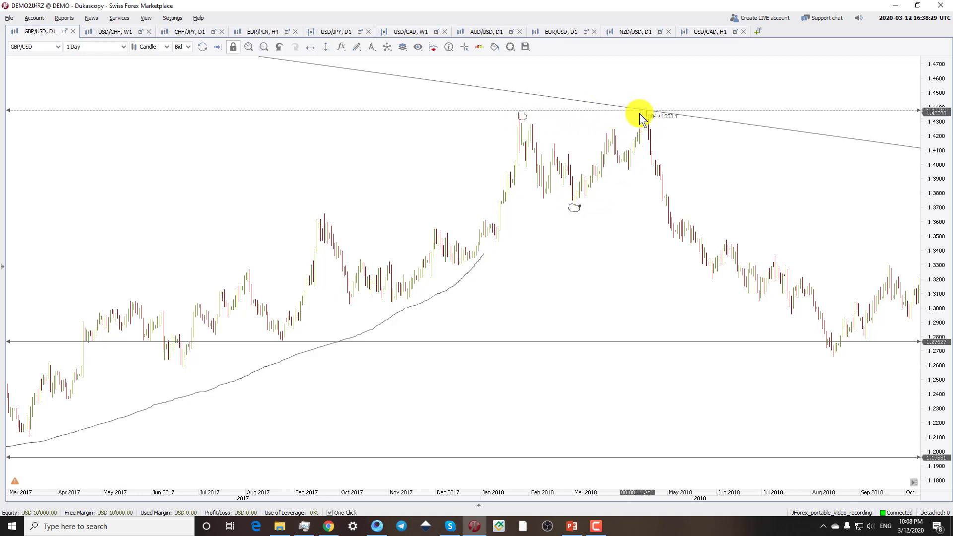
pyautogui.click(649, 113)
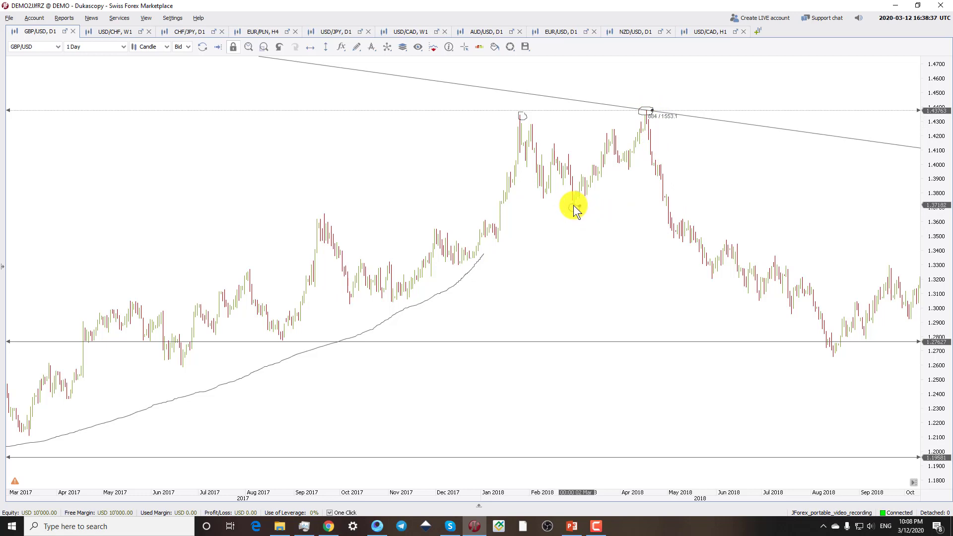
# Step: Place a horizontal price marker through the circled reaction low at 1.37115
pyautogui.click(310, 47)
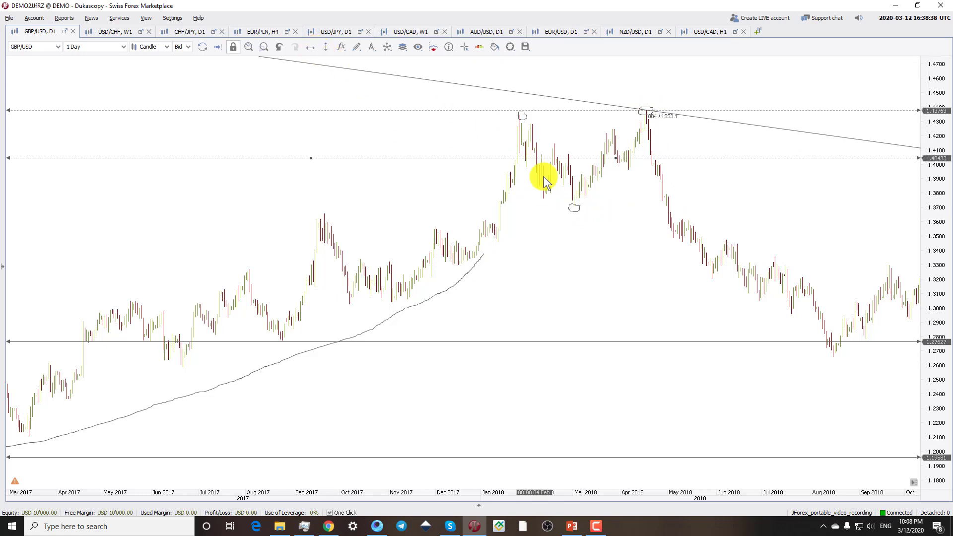
pyautogui.click(573, 207)
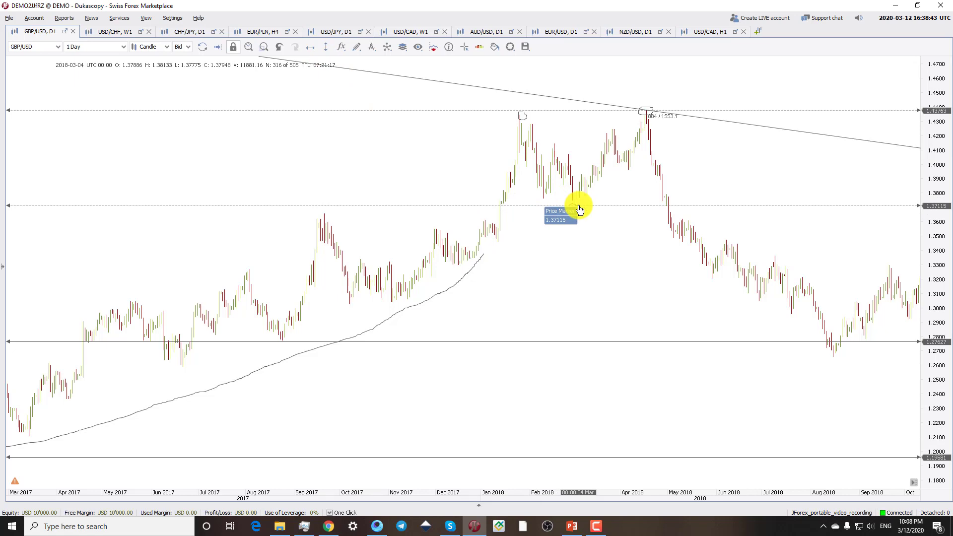
# Step: Draw a long trend line beneath the rising lows, from the March 2017 low through the November 2017 low
pyautogui.click(358, 47)
pyautogui.click(386, 129)
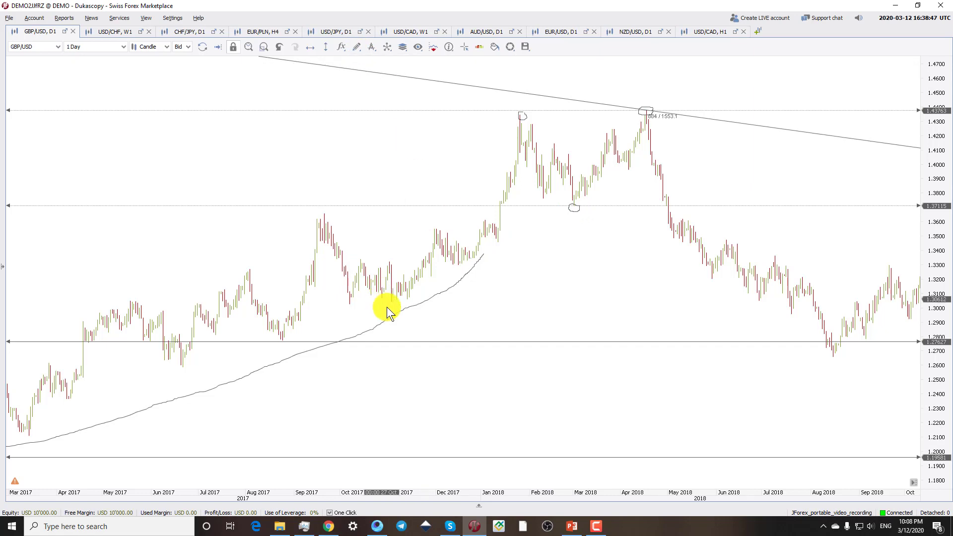
pyautogui.click(28, 436)
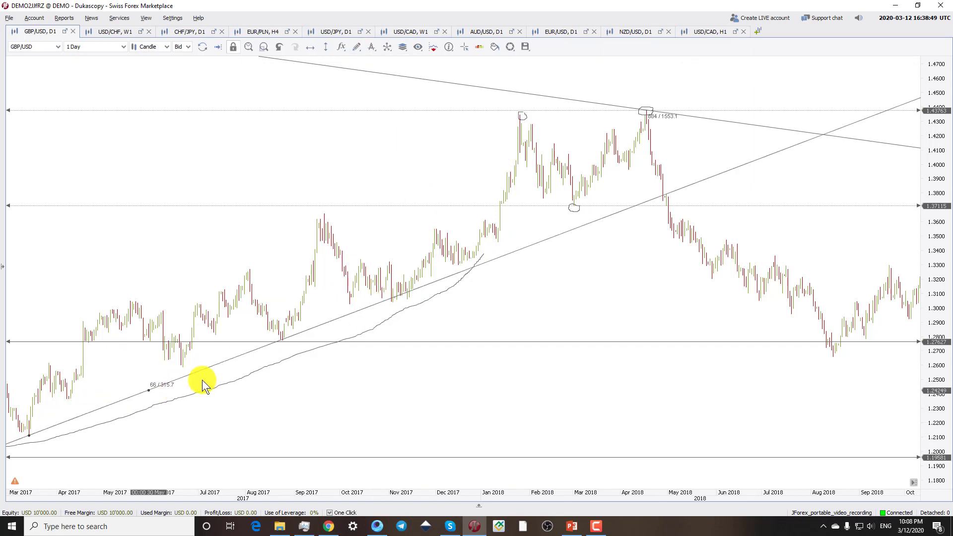
pyautogui.click(317, 334)
pyautogui.moveTo(342, 320); pyautogui.dragTo(407, 300)
pyautogui.click(407, 299)
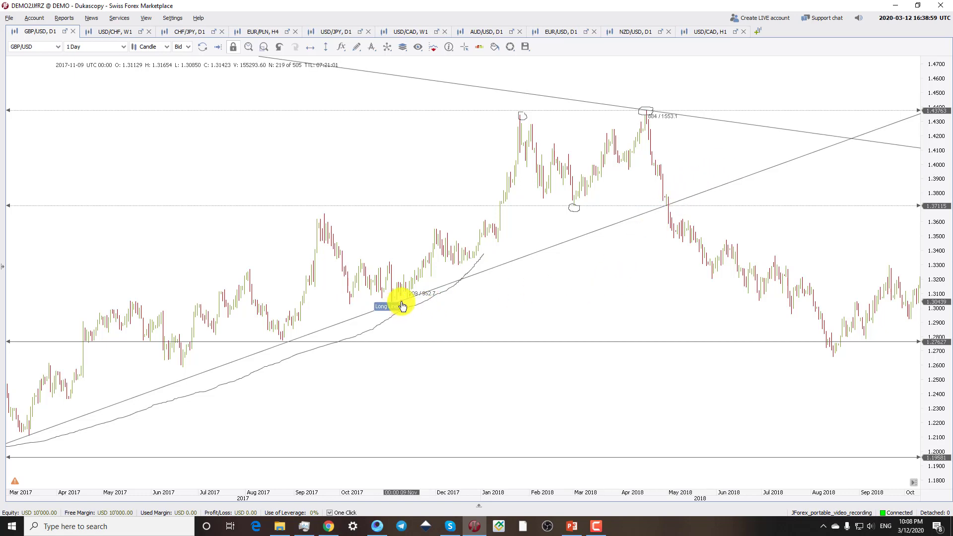
# Step: Trace the double top with the pencil from the November 2017 low down to May 2018, and circle the break below the trend line
pyautogui.click(357, 47)
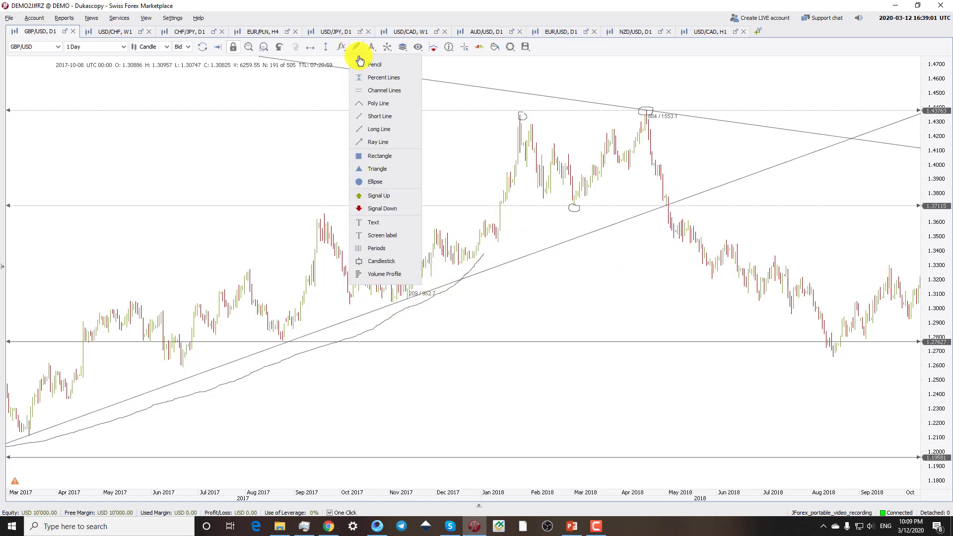
pyautogui.click(373, 64)
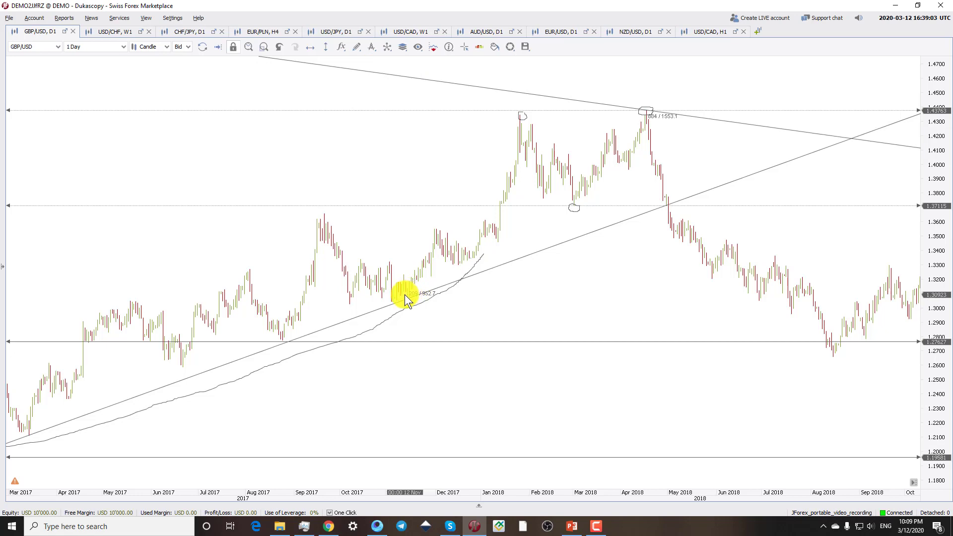
pyautogui.moveTo(414, 291)
pyautogui.mouseDown()
pyautogui.moveTo(459, 233)
pyautogui.moveTo(520, 114)
pyautogui.moveTo(572, 207)
pyautogui.moveTo(648, 108)
pyautogui.moveTo(673, 240)
pyautogui.mouseUp()
pyautogui.moveTo(664, 200)
pyautogui.mouseDown()
pyautogui.moveTo(672, 211)
pyautogui.moveTo(668, 197)
pyautogui.mouseUp()
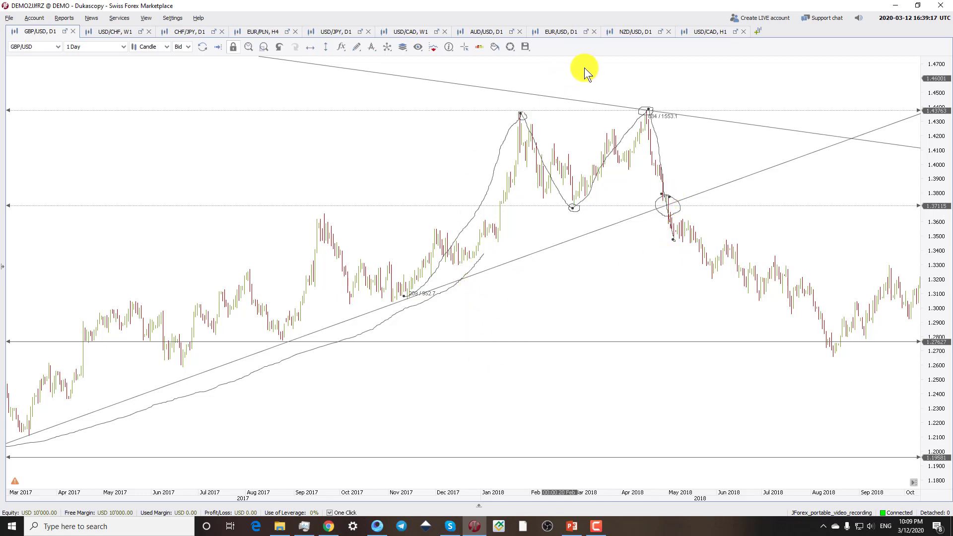
# Step: Compare the double-top schematic on the USD/CAD H1 chart with the breakout area on the GBP/USD D1 chart
pyautogui.click(709, 31)
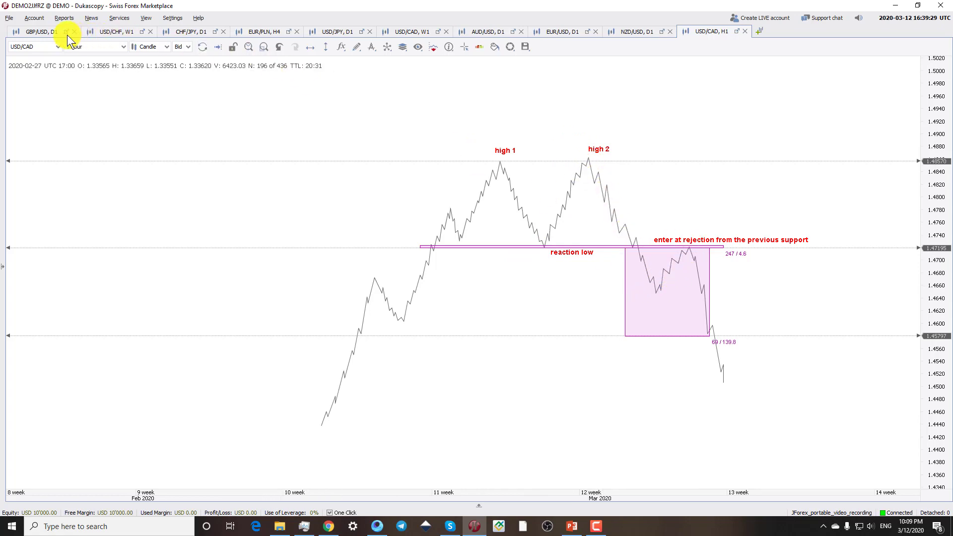
pyautogui.click(40, 32)
pyautogui.scroll(2, 682, 231)
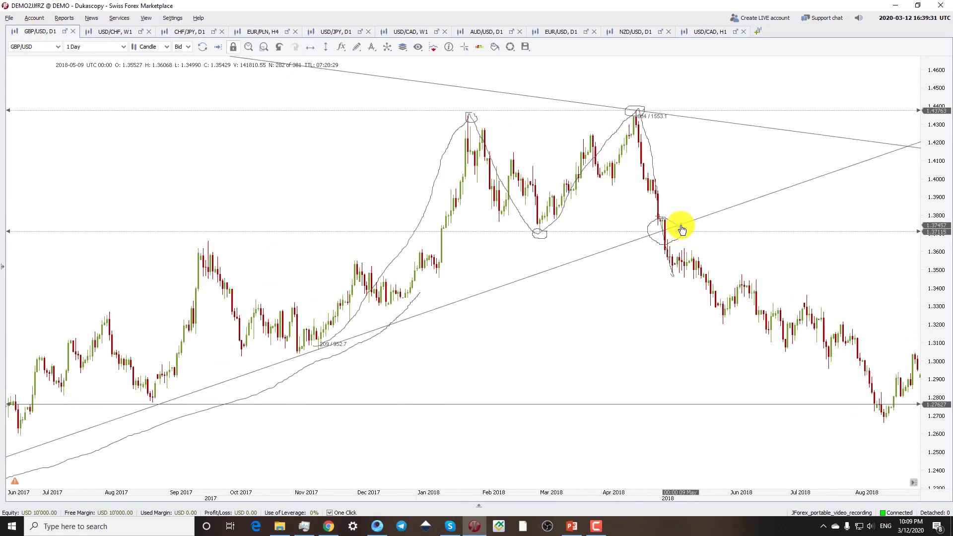
pyautogui.moveTo(675, 280); pyautogui.dragTo(680, 248)
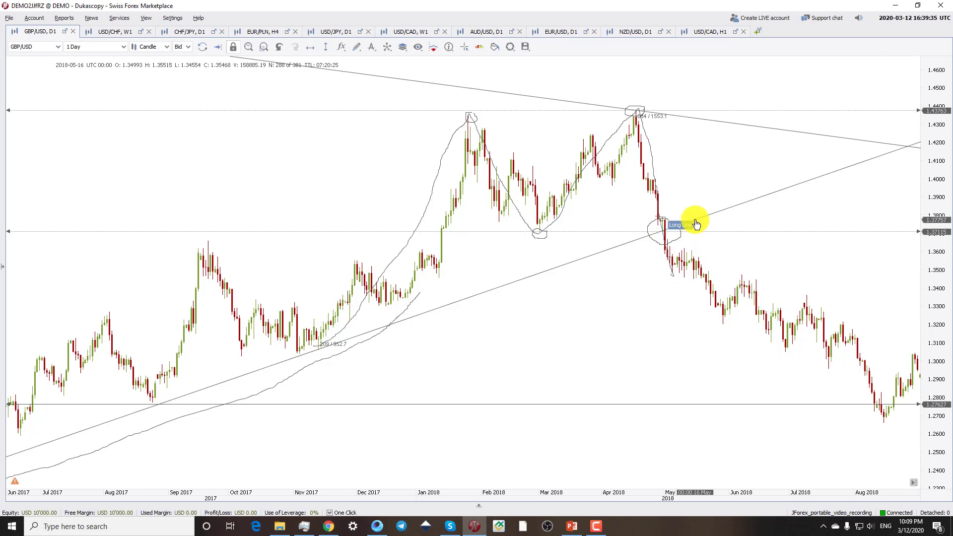
# Step: Draw a poly line from the May 2018 breakout low up to the trend line, zigzagging down along the swings to July 2018
pyautogui.click(357, 48)
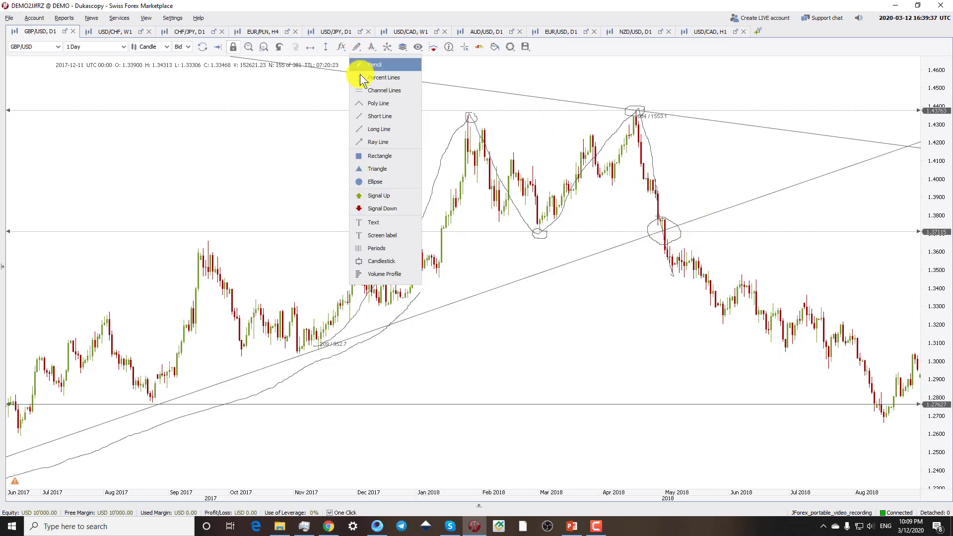
pyautogui.click(377, 103)
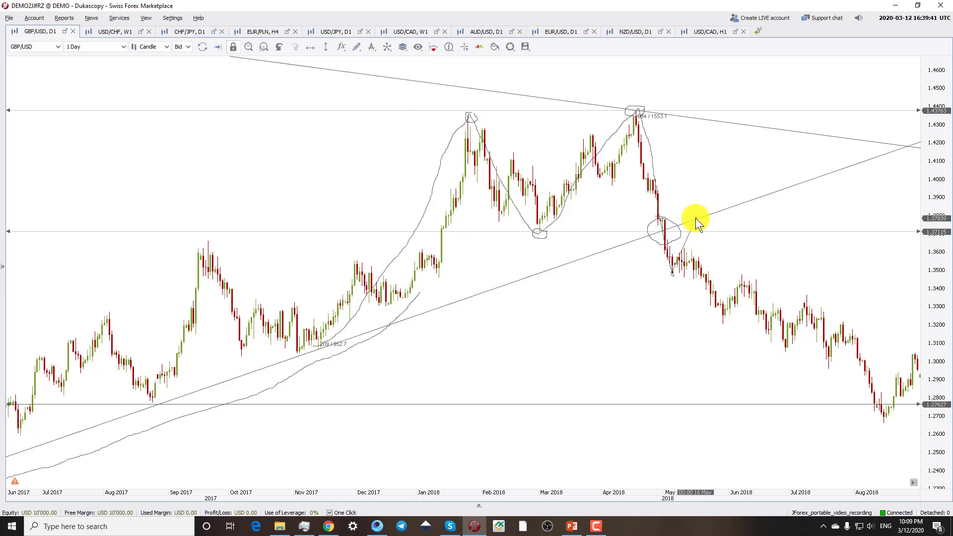
pyautogui.click(696, 218)
pyautogui.click(724, 317)
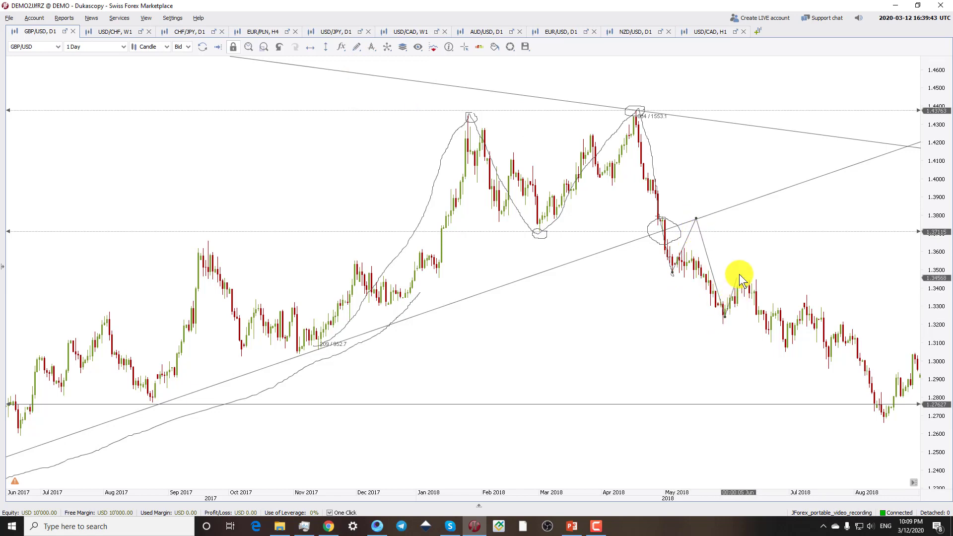
pyautogui.click(739, 274)
pyautogui.click(792, 343)
pyautogui.click(811, 299)
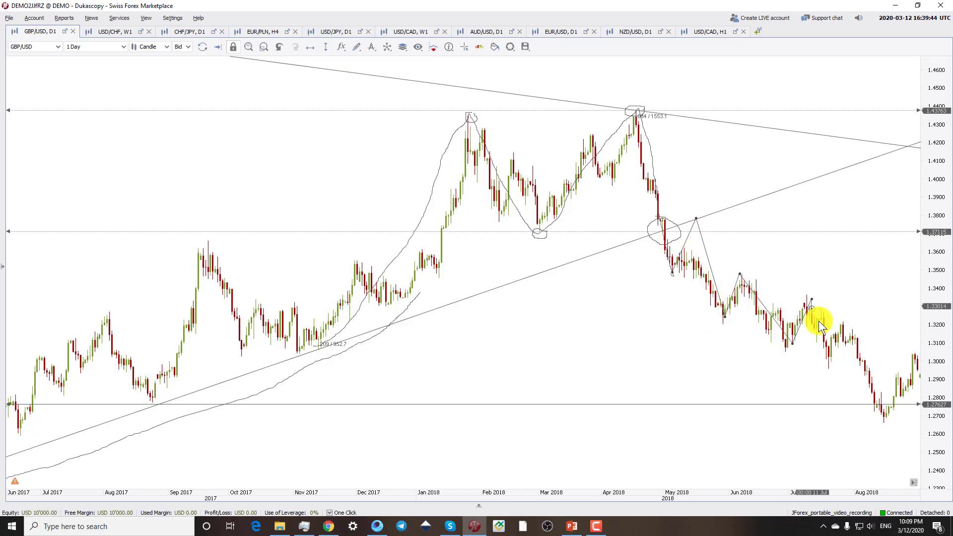
pyautogui.doubleClick(831, 359)
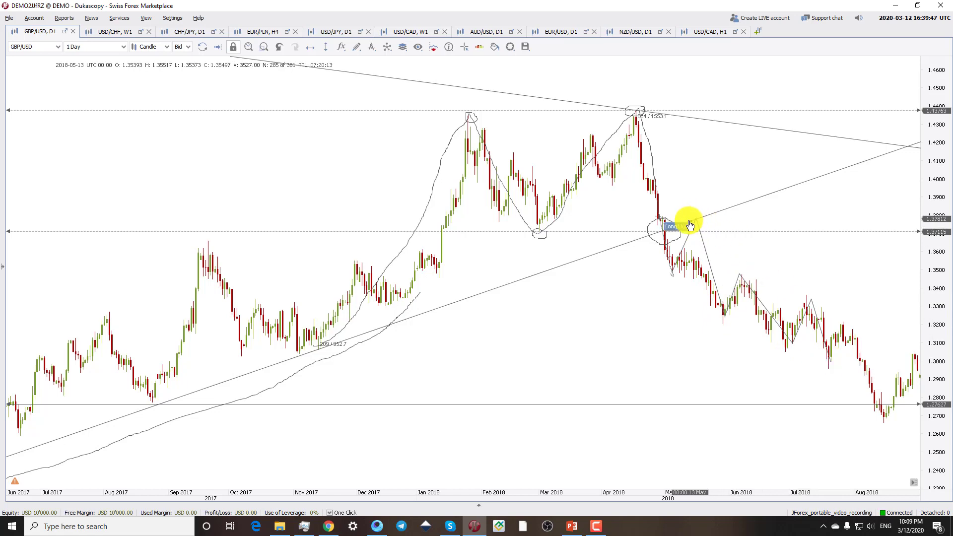
# Step: Draw a rectangle from the April 2018 high down to the reaction-low level, about 20 bars wide and 667 pips tall
pyautogui.scroll(2, 702, 228)
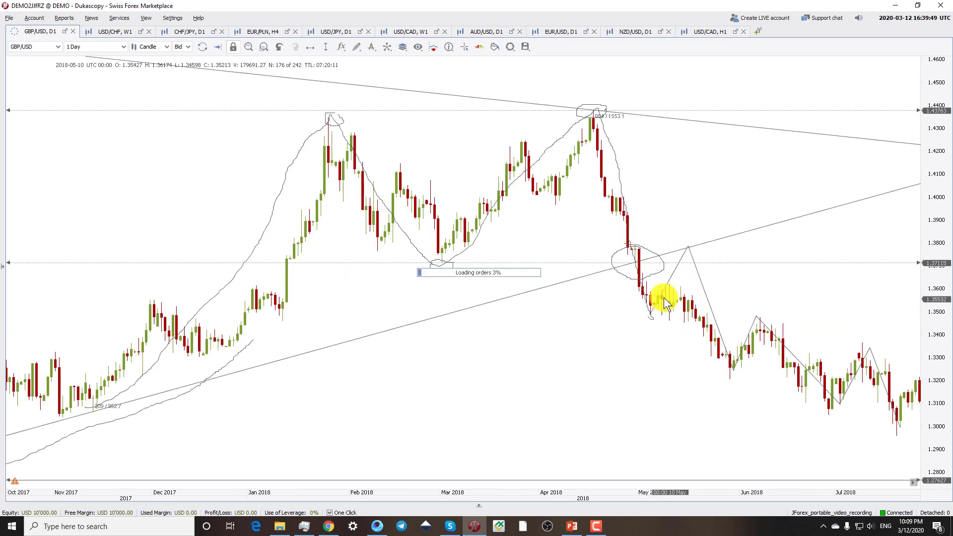
pyautogui.scroll(-3, 660, 295)
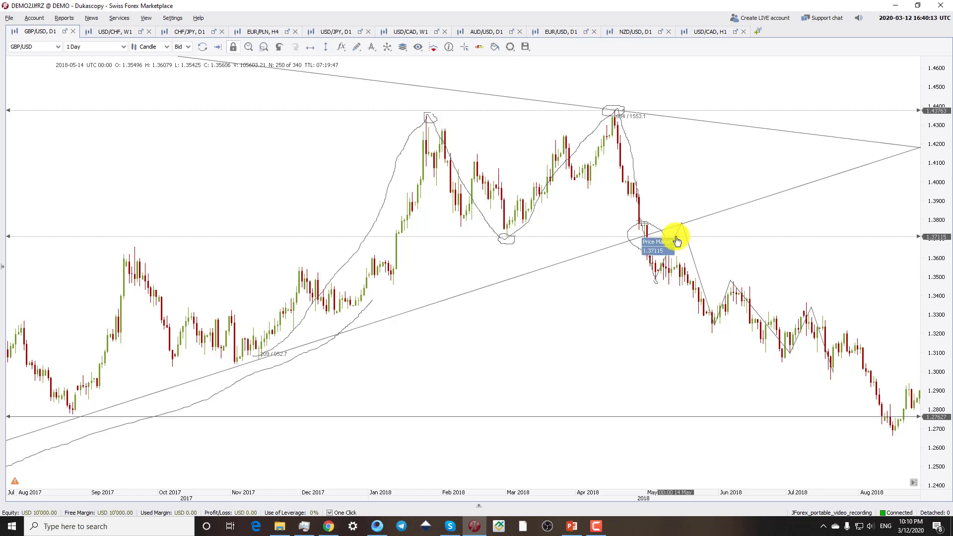
pyautogui.scroll(-2, 677, 241)
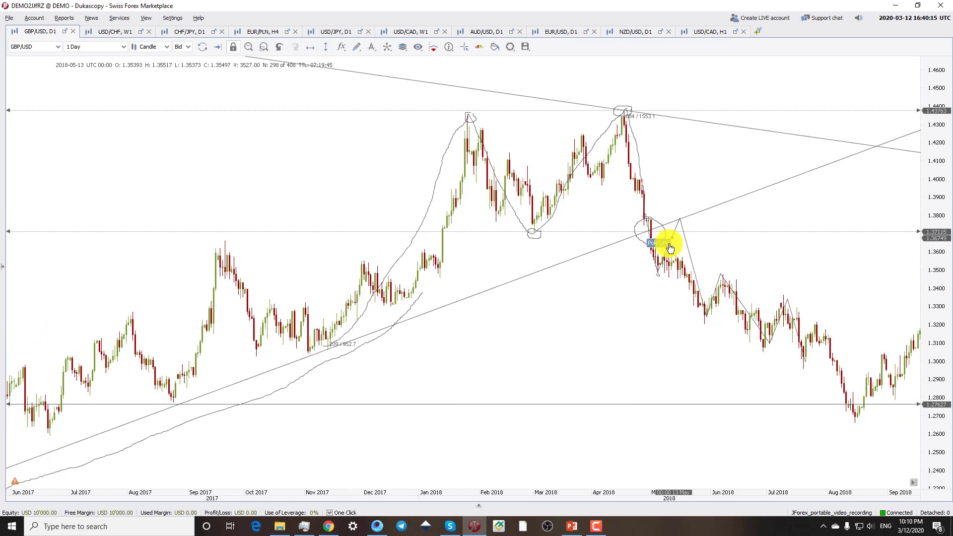
pyautogui.scroll(-3, 626, 258)
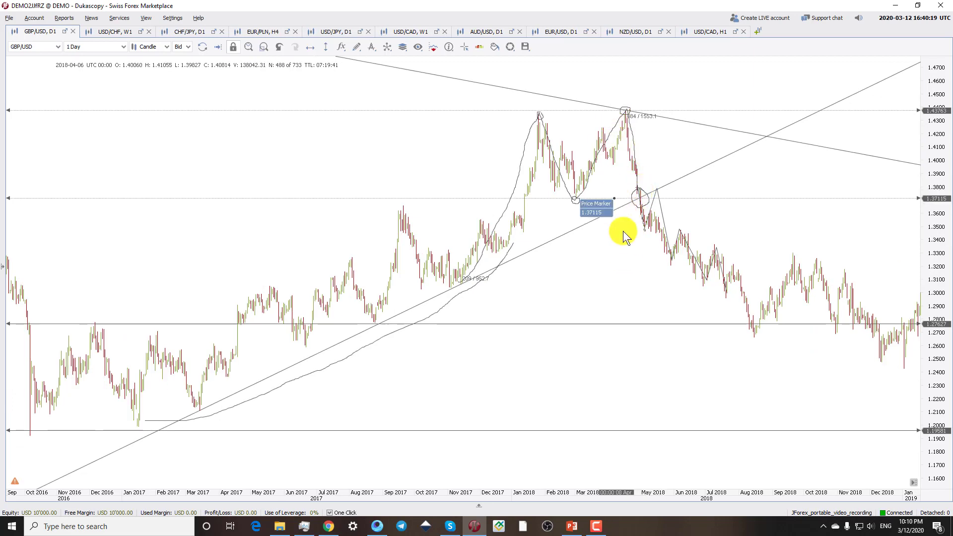
pyautogui.click(360, 49)
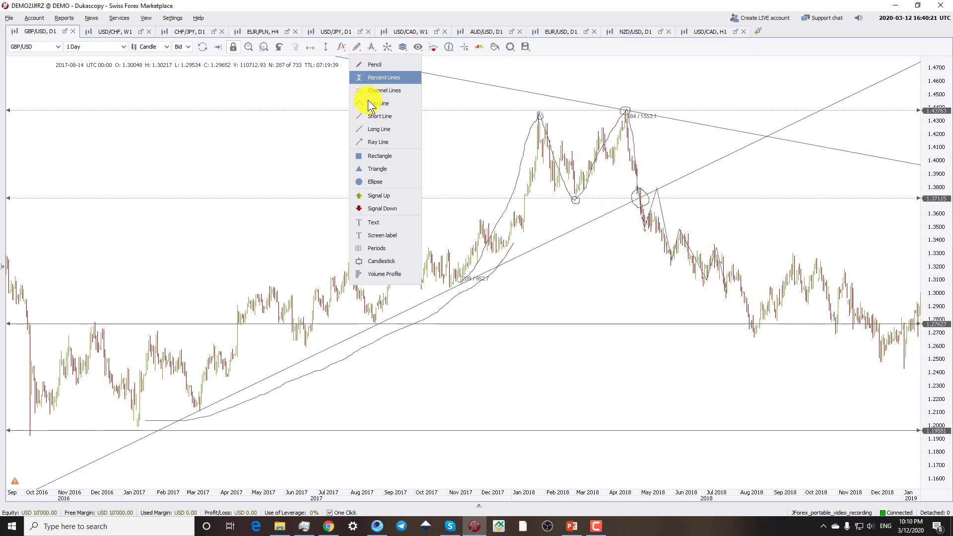
pyautogui.click(373, 156)
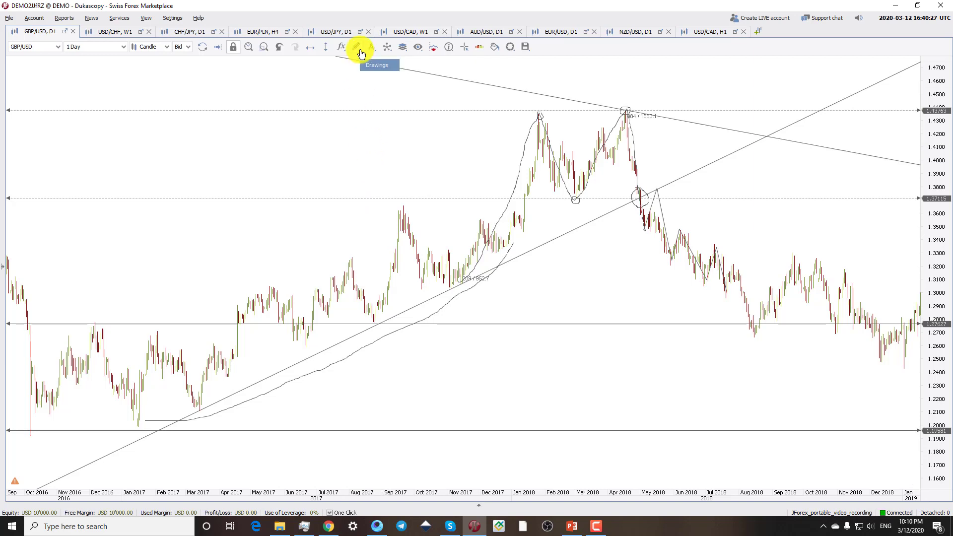
pyautogui.click(358, 48)
pyautogui.click(376, 152)
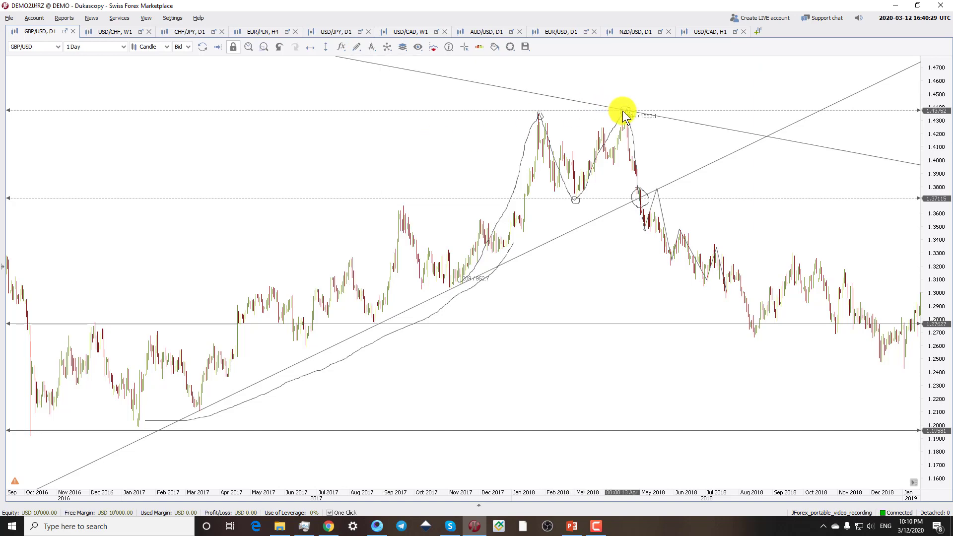
pyautogui.moveTo(624, 112); pyautogui.dragTo(645, 199)
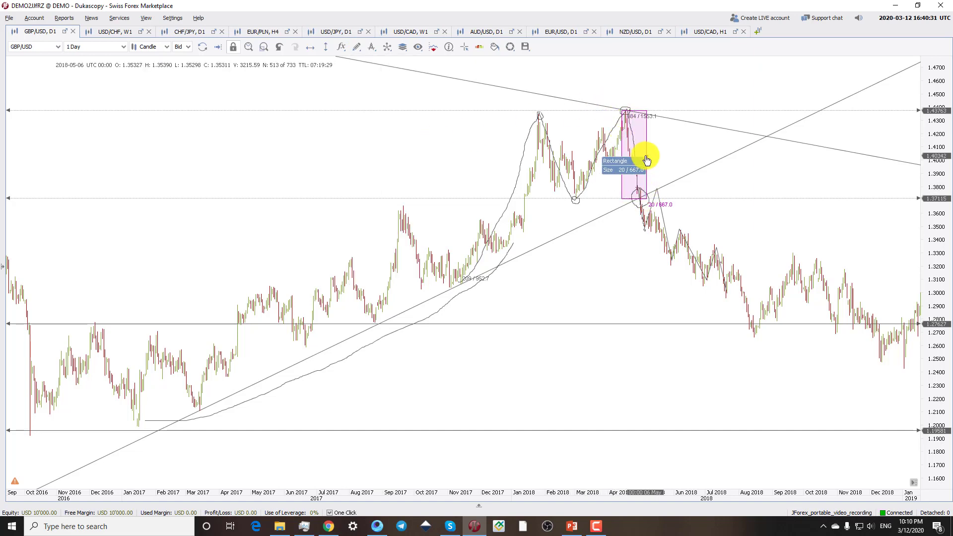
# Step: Move the rectangle directly below the reaction-low level and place a horizontal price marker along its lower edge, at about 1.30413
pyautogui.moveTo(635, 121); pyautogui.dragTo(658, 211)
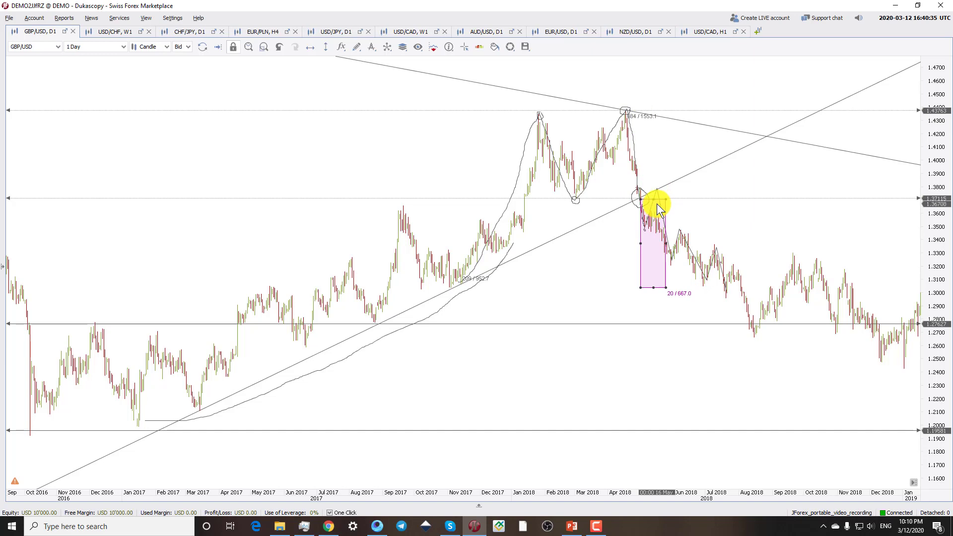
pyautogui.click(308, 50)
pyautogui.click(616, 287)
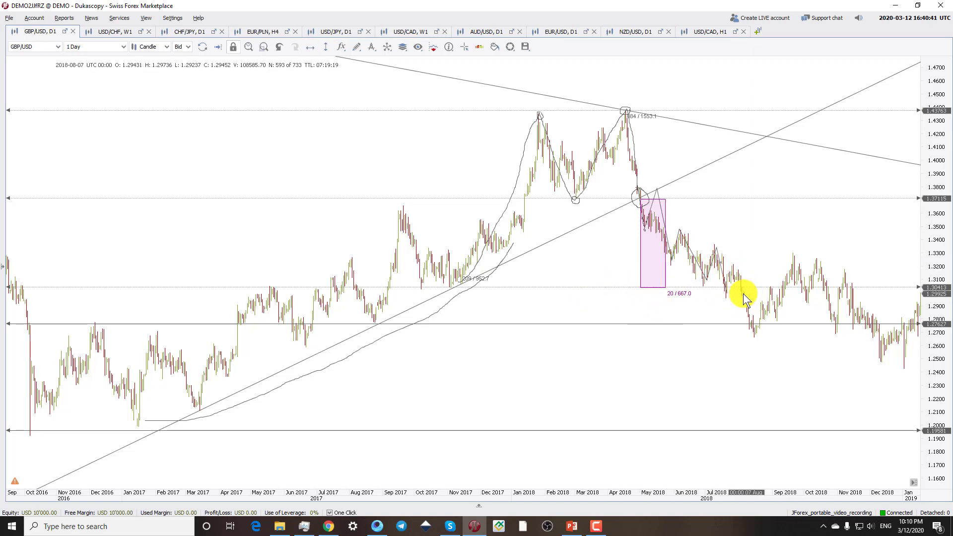
# Step: Open the USD/CHF weekly chart and examine the double top between the 1998 low and the 2004 decline
pyautogui.click(118, 32)
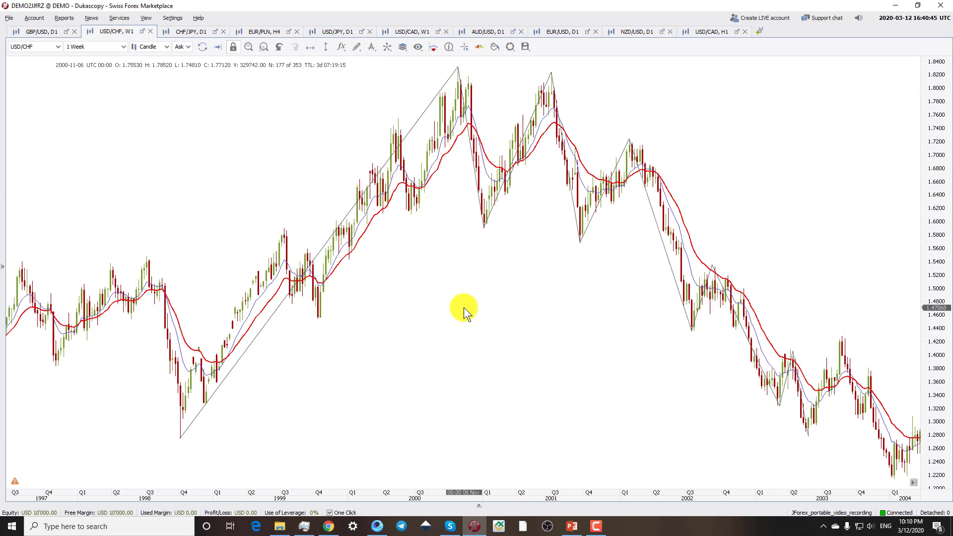
pyautogui.scroll(-4, 427, 349)
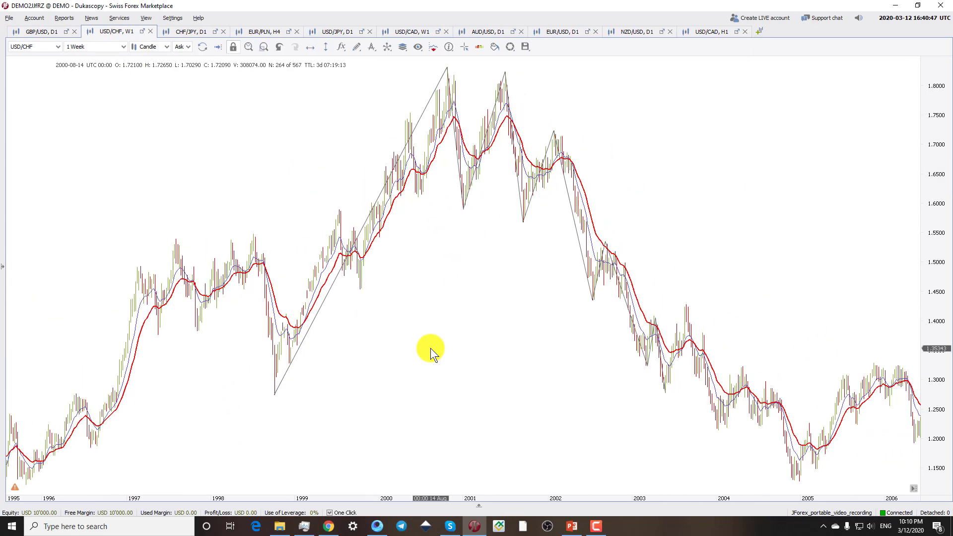
pyautogui.moveTo(430, 347); pyautogui.dragTo(602, 329)
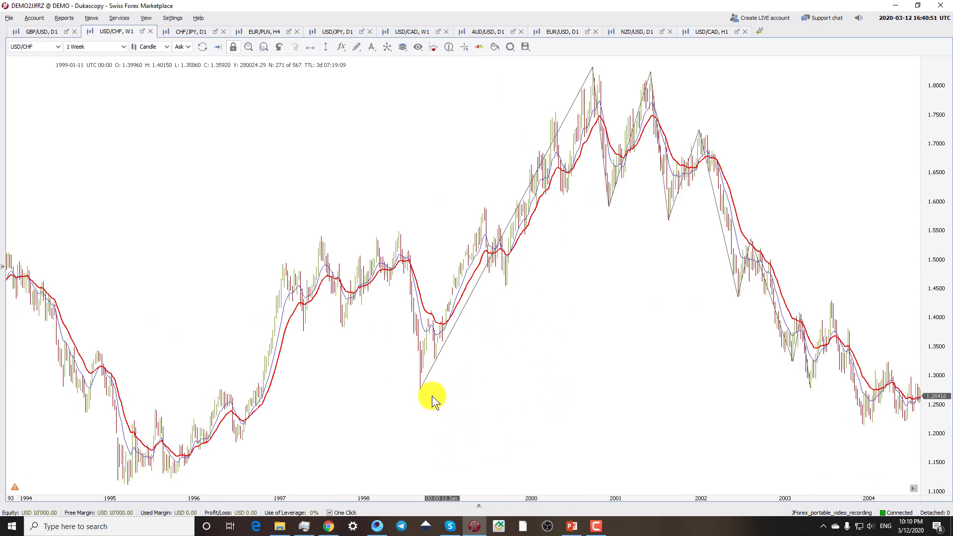
pyautogui.scroll(3, 428, 394)
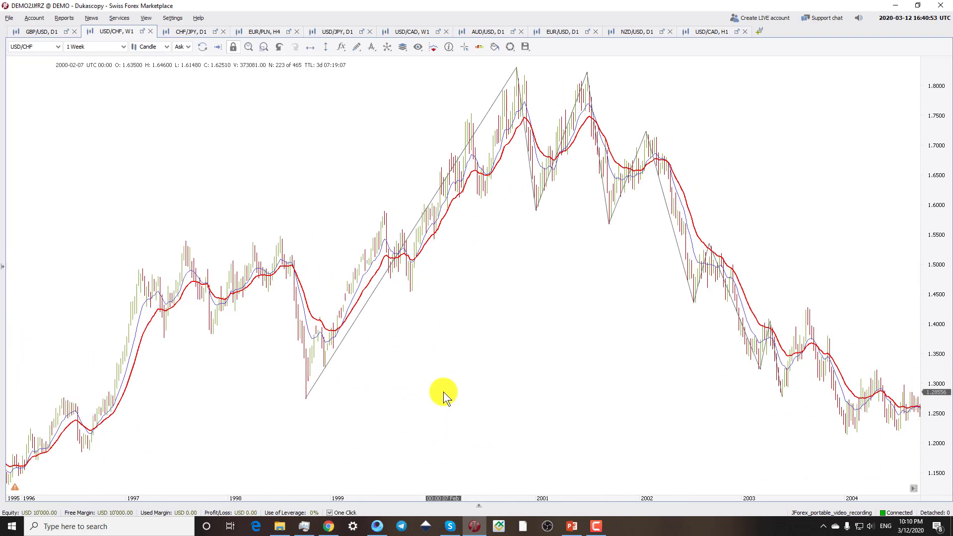
pyautogui.scroll(2, 442, 391)
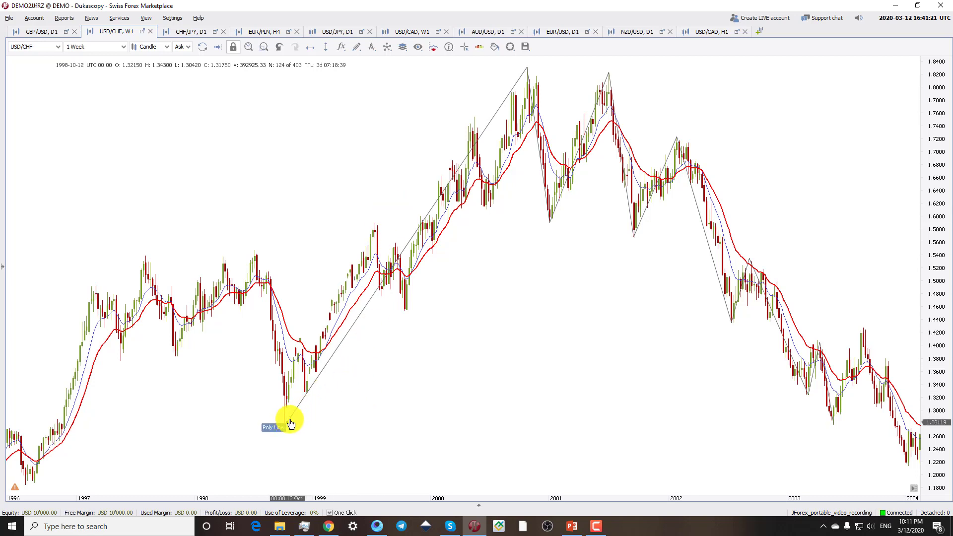
# Step: Circle the two highs and the reaction low between them with the pencil, and sketch a freehand neckline under the lows
pyautogui.click(356, 46)
pyautogui.click(388, 66)
pyautogui.click(531, 63)
pyautogui.moveTo(516, 69)
pyautogui.mouseDown()
pyautogui.moveTo(531, 70)
pyautogui.moveTo(528, 62)
pyautogui.mouseUp()
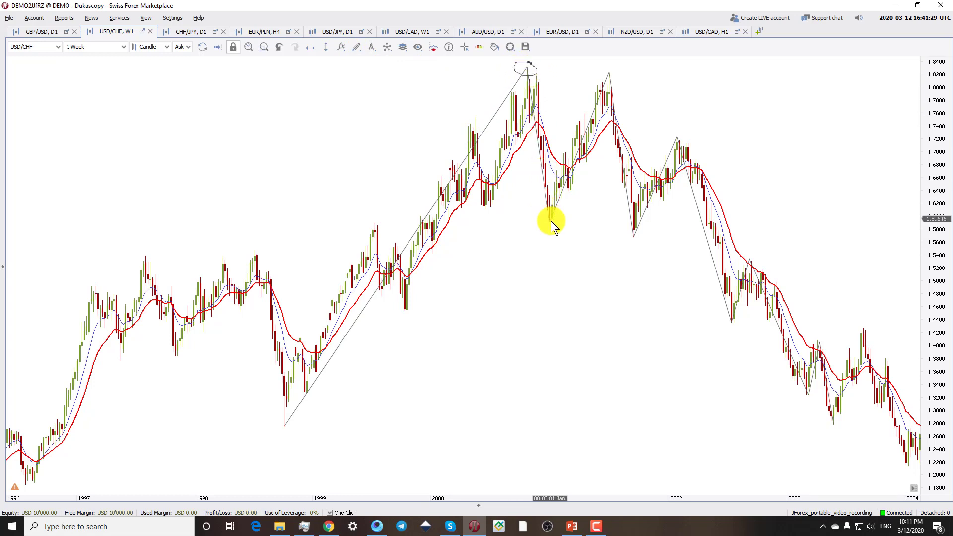
pyautogui.moveTo(557, 218)
pyautogui.mouseDown()
pyautogui.moveTo(545, 221)
pyautogui.moveTo(559, 226)
pyautogui.moveTo(556, 219)
pyautogui.mouseUp()
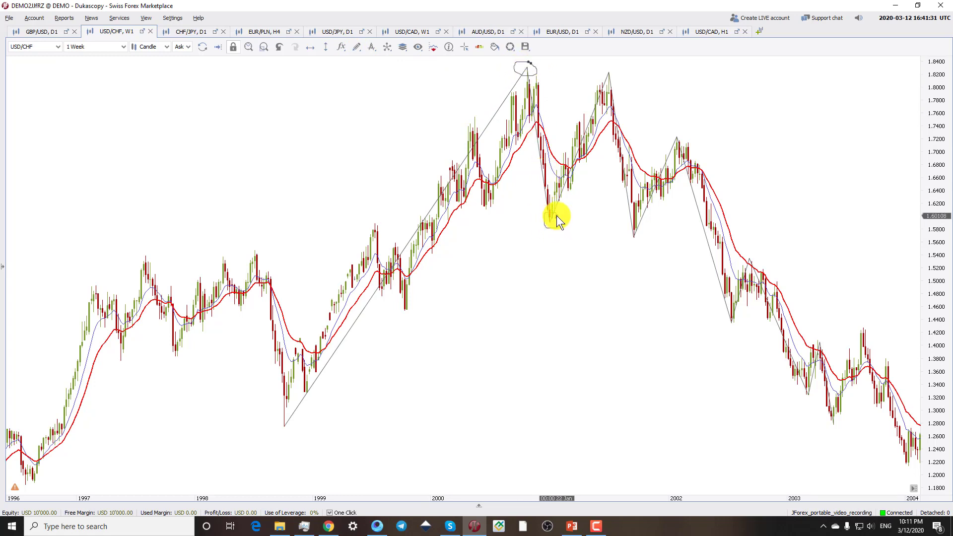
pyautogui.moveTo(611, 73)
pyautogui.mouseDown()
pyautogui.moveTo(602, 80)
pyautogui.moveTo(616, 78)
pyautogui.moveTo(611, 70)
pyautogui.mouseUp()
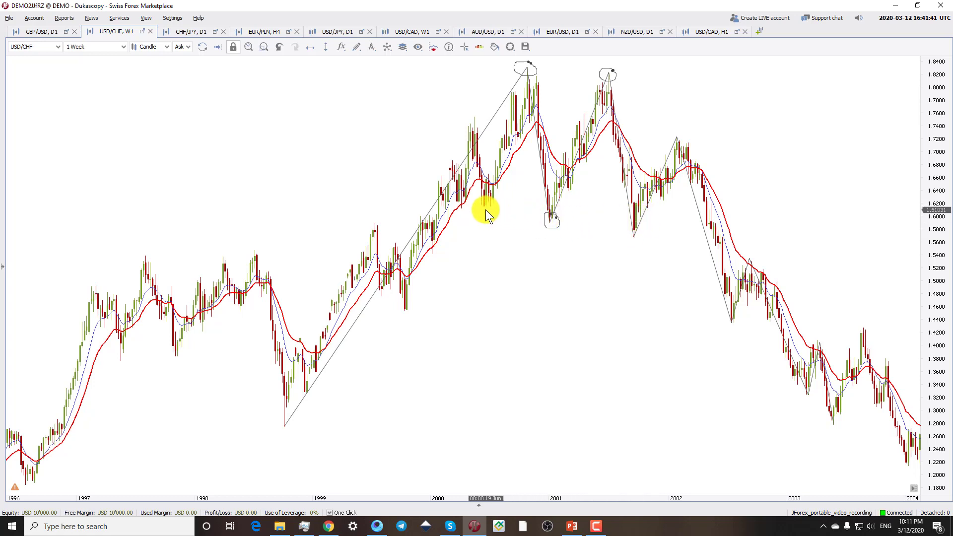
pyautogui.moveTo(462, 204)
pyautogui.mouseDown()
pyautogui.moveTo(659, 248)
pyautogui.moveTo(789, 262)
pyautogui.mouseUp()
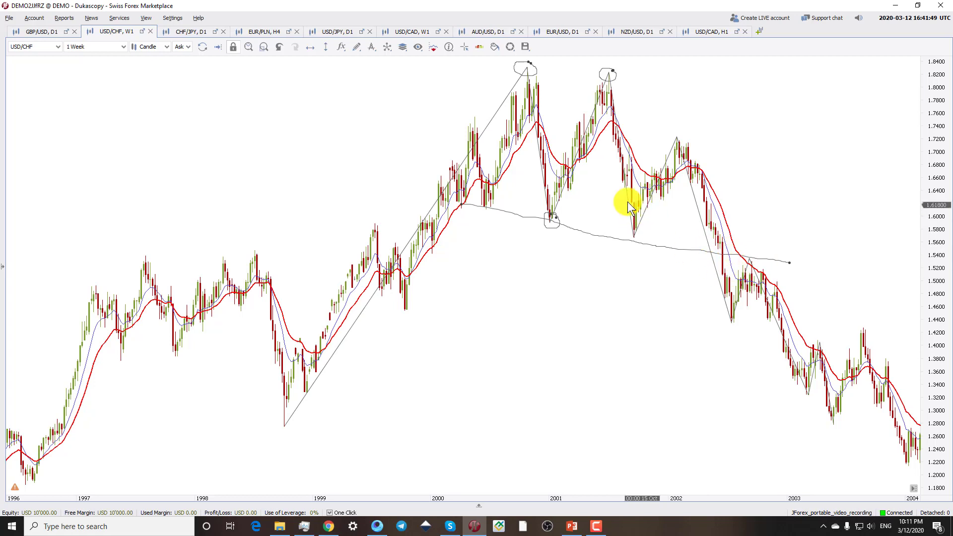
# Step: Try a long trend line from the late-1998 low through the late-1999 low, and delete it
pyautogui.click(356, 48)
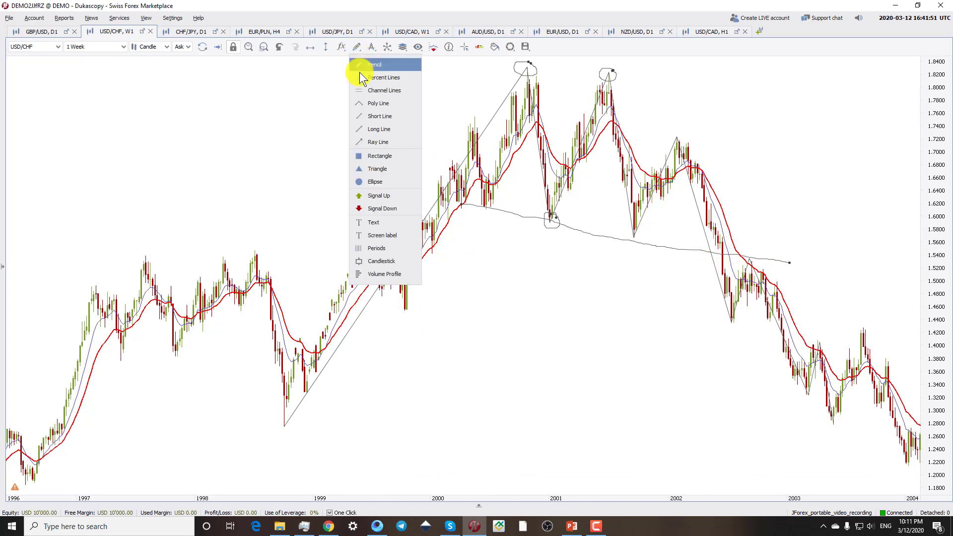
pyautogui.click(397, 135)
pyautogui.click(281, 423)
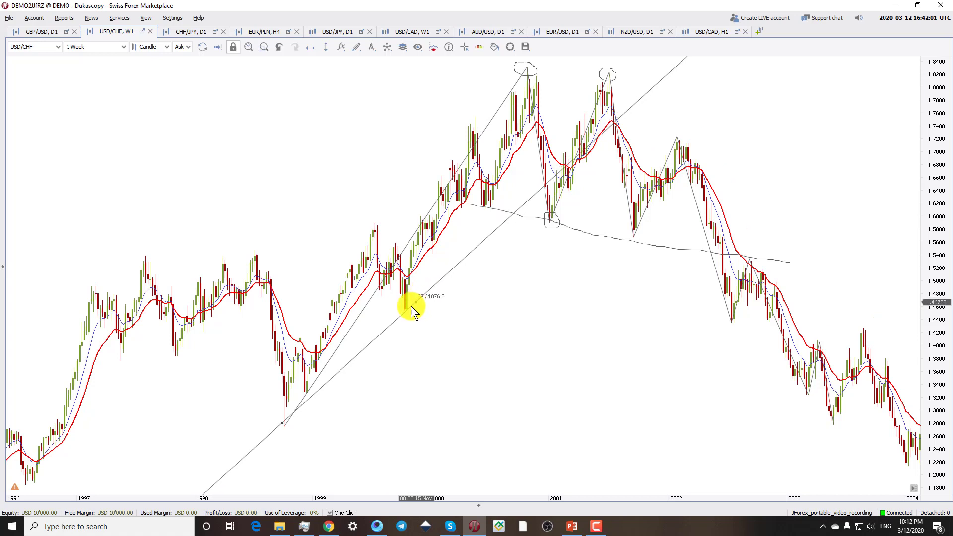
pyautogui.click(404, 311)
pyautogui.click(413, 303)
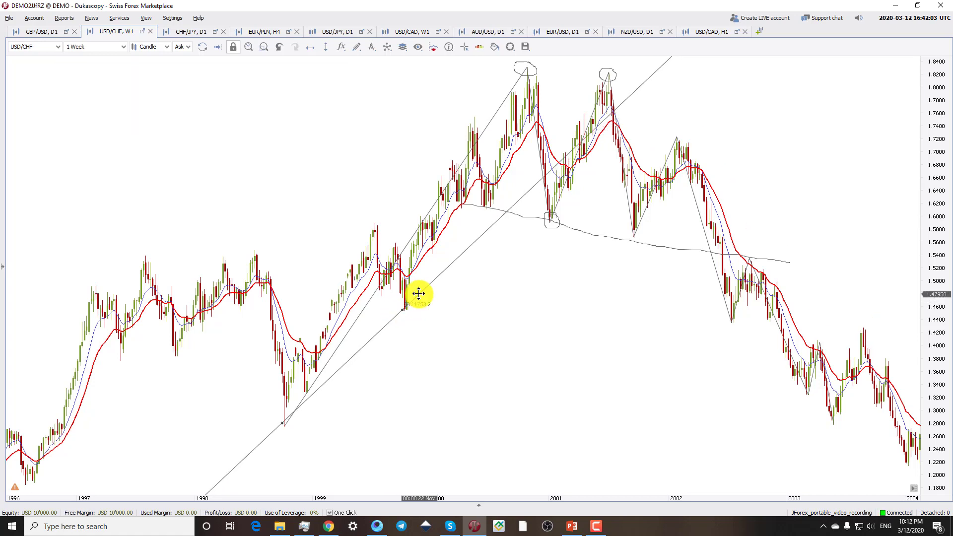
pyautogui.press('Delete')
# Step: Delete the pencil circles and the freehand neckline from the USD/CHF chart
pyautogui.scroll(-3, 495, 355)
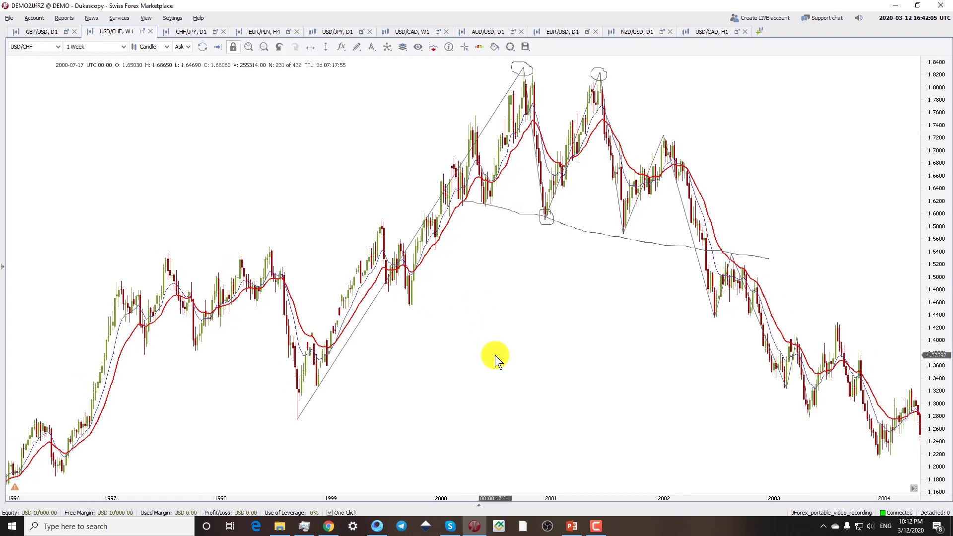
pyautogui.scroll(-1, 495, 355)
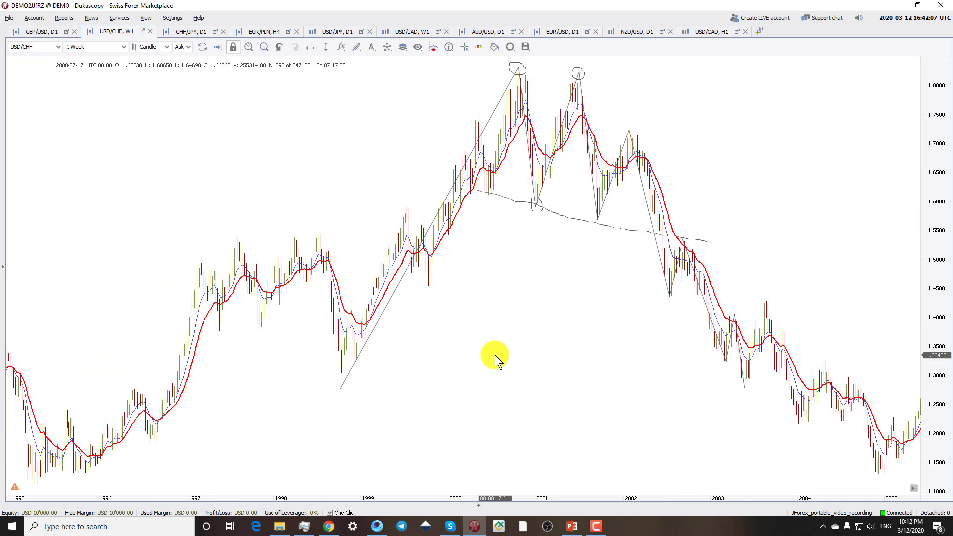
pyautogui.scroll(3, 495, 355)
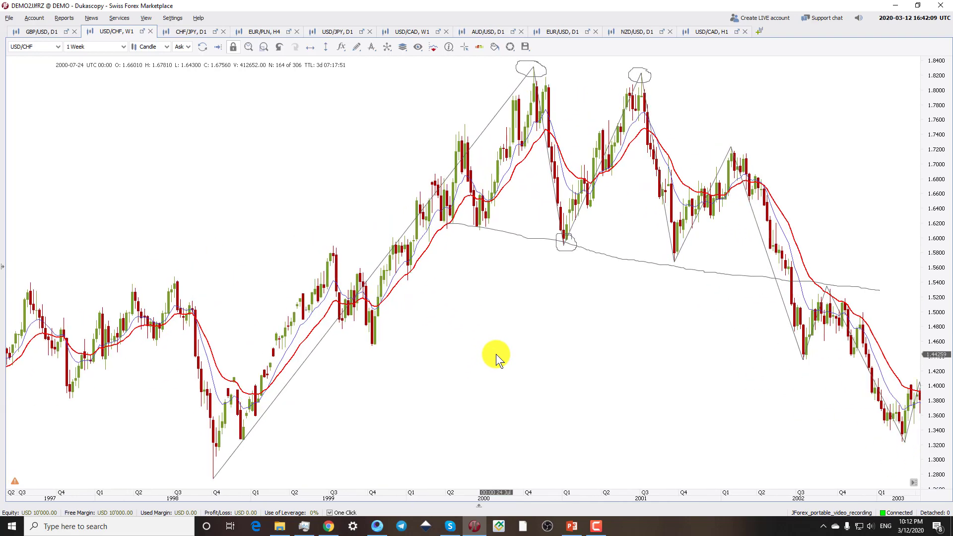
pyautogui.click(578, 246)
pyautogui.press('Delete')
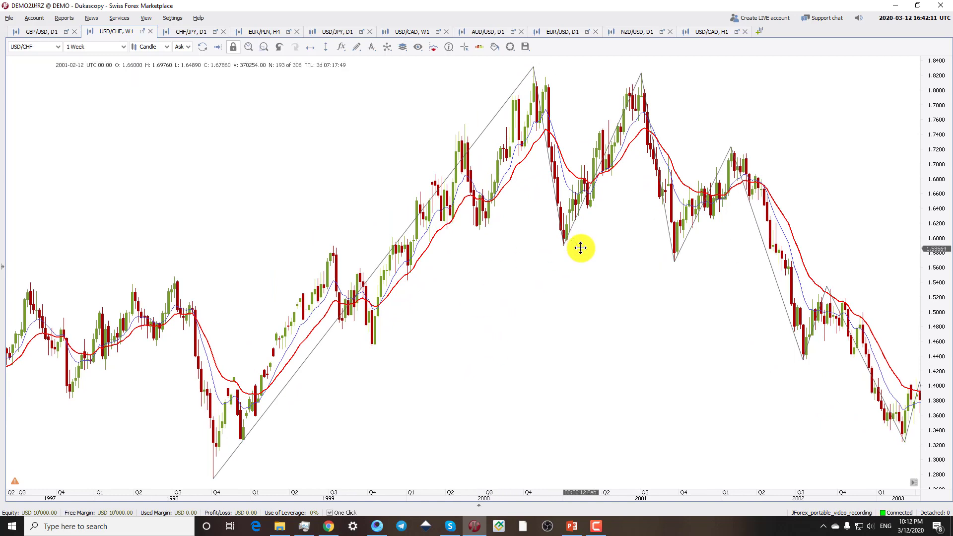
# Step: Draw a short line as the neckline from the mid-2000 low under the reaction lows to early 2003, about 140 bars long
pyautogui.click(353, 50)
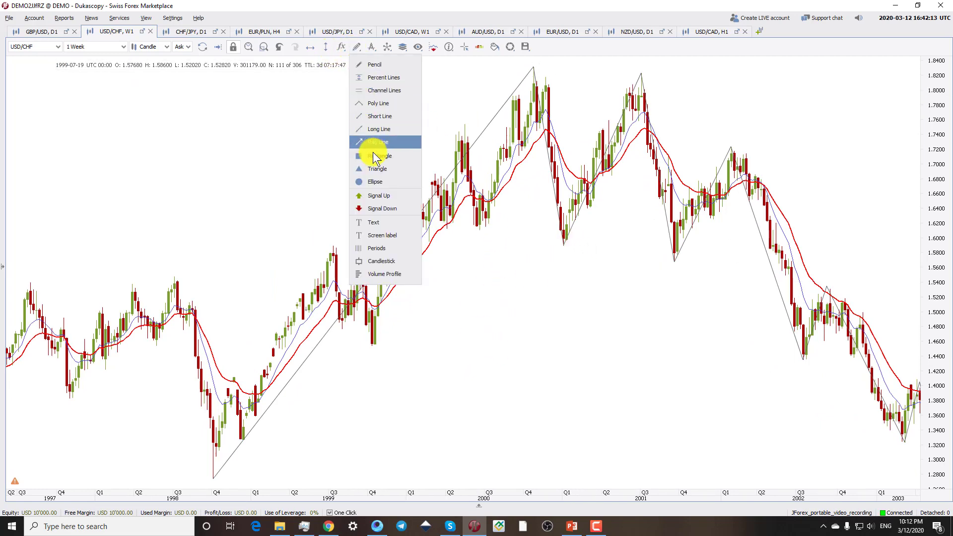
pyautogui.click(375, 117)
pyautogui.click(496, 233)
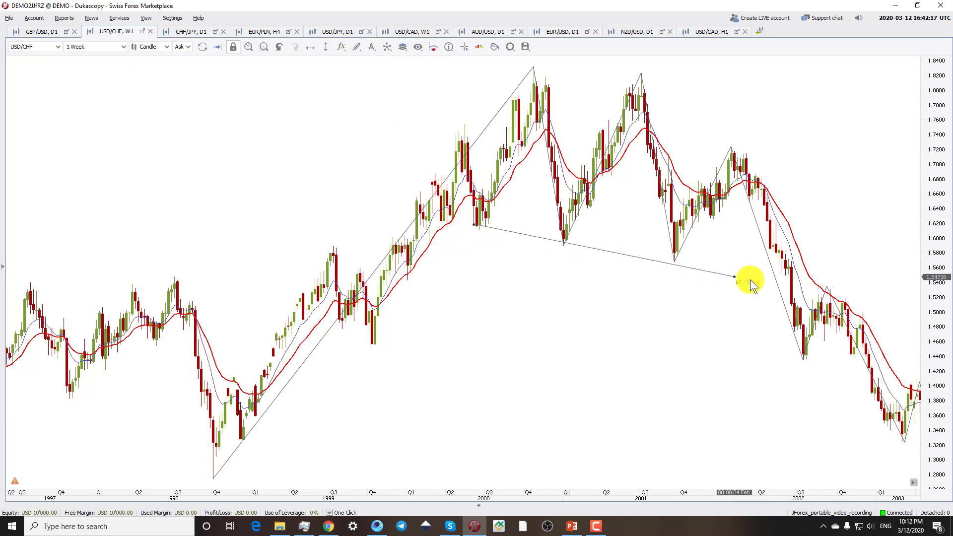
pyautogui.click(891, 299)
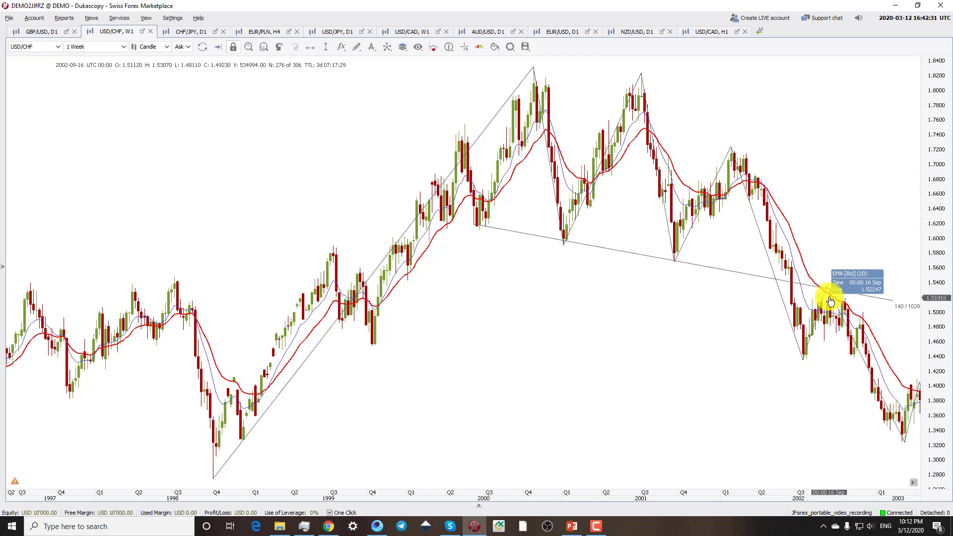
# Step: Draw a rectangle from the late-2000 high down to the mid-2002 neckline break, about 90 bars wide and 2886 pips tall
pyautogui.moveTo(819, 249); pyautogui.dragTo(530, 241)
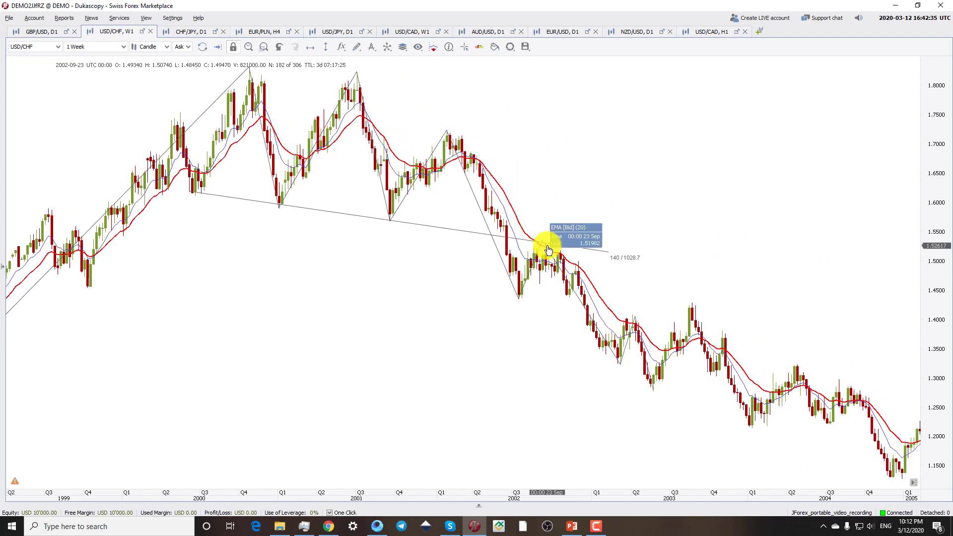
pyautogui.moveTo(734, 246); pyautogui.dragTo(627, 249)
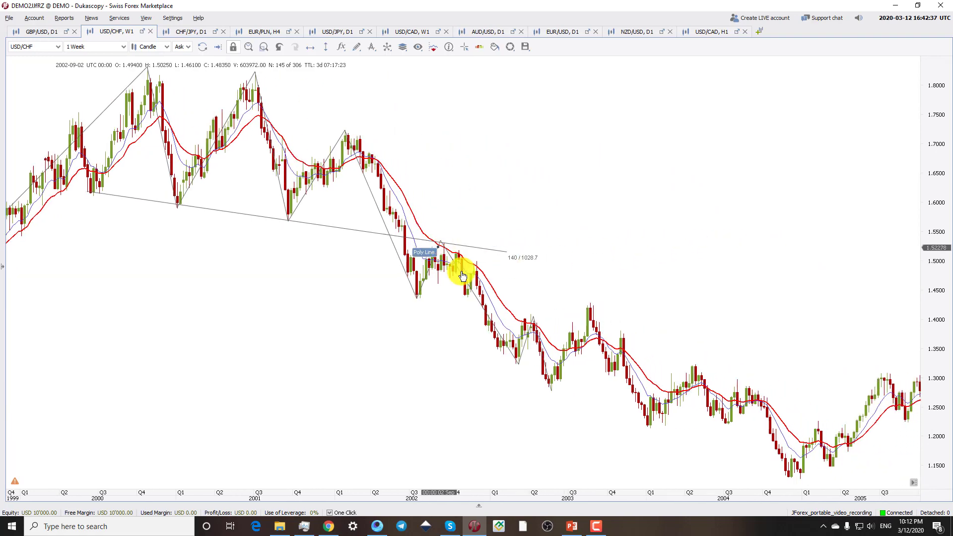
pyautogui.scroll(-2, 580, 332)
pyautogui.scroll(-1, 578, 337)
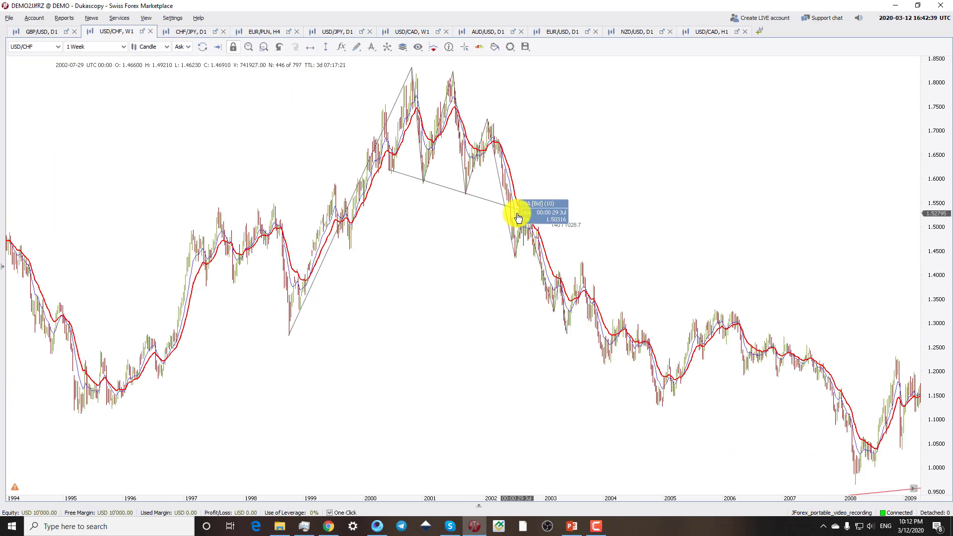
pyautogui.click(357, 46)
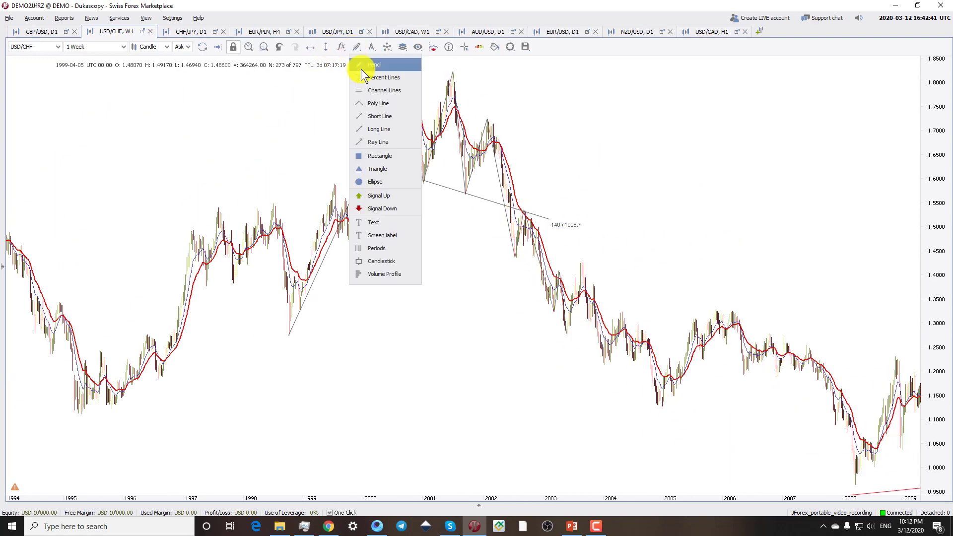
pyautogui.click(374, 151)
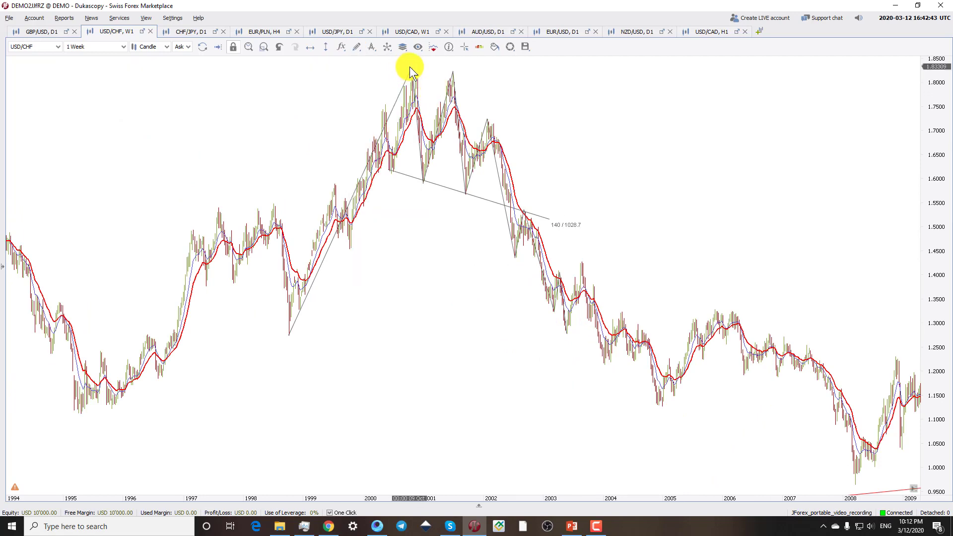
pyautogui.moveTo(409, 66)
pyautogui.mouseDown()
pyautogui.moveTo(501, 200)
pyautogui.moveTo(522, 208)
pyautogui.moveTo(512, 206)
pyautogui.mouseUp()
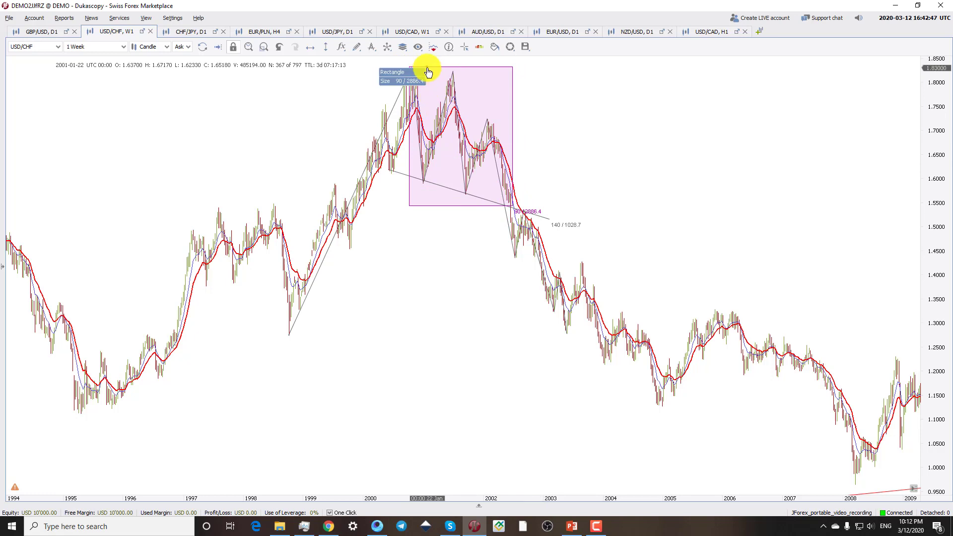
# Step: Move the measuring rectangle down so its upper edge sits at the mid-2002 neckline break, projecting the price target
pyautogui.click(496, 70)
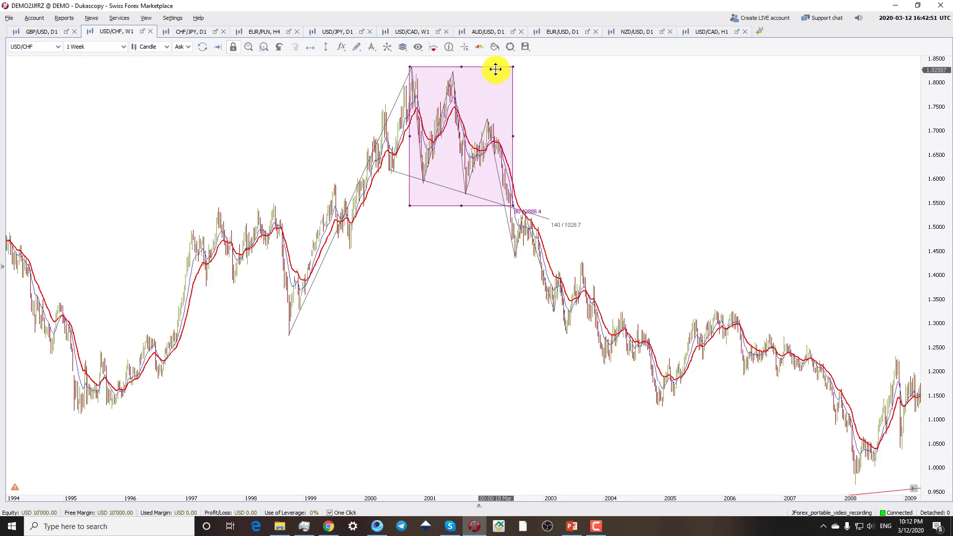
pyautogui.moveTo(493, 70)
pyautogui.mouseDown()
pyautogui.moveTo(555, 222)
pyautogui.moveTo(567, 214)
pyautogui.mouseUp()
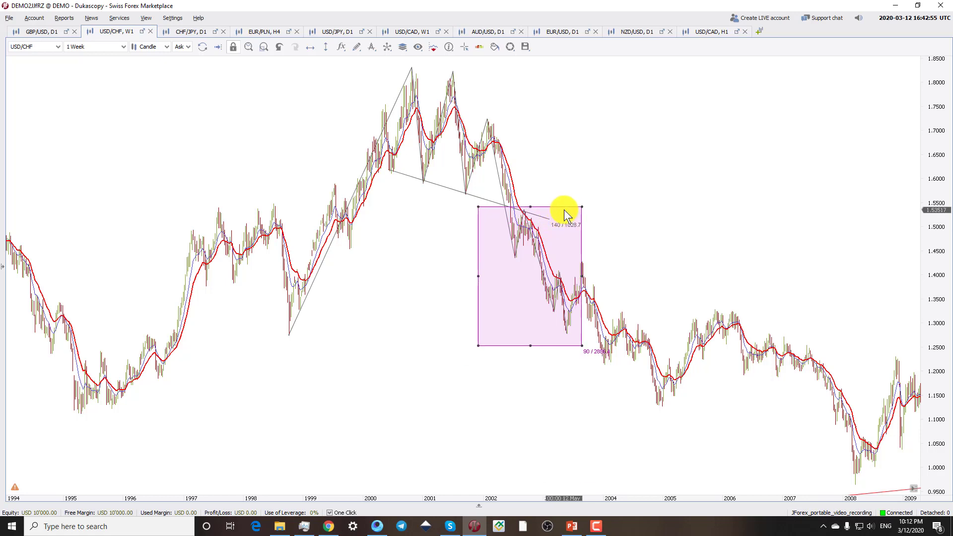
pyautogui.click(545, 365)
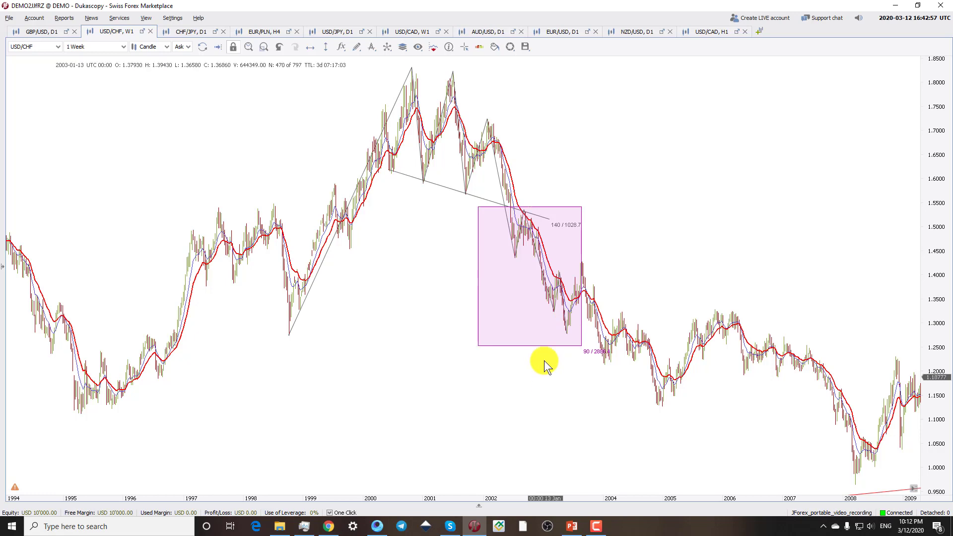
# Step: Open the CHF/JPY daily chart at its early-2020 highs
pyautogui.click(191, 32)
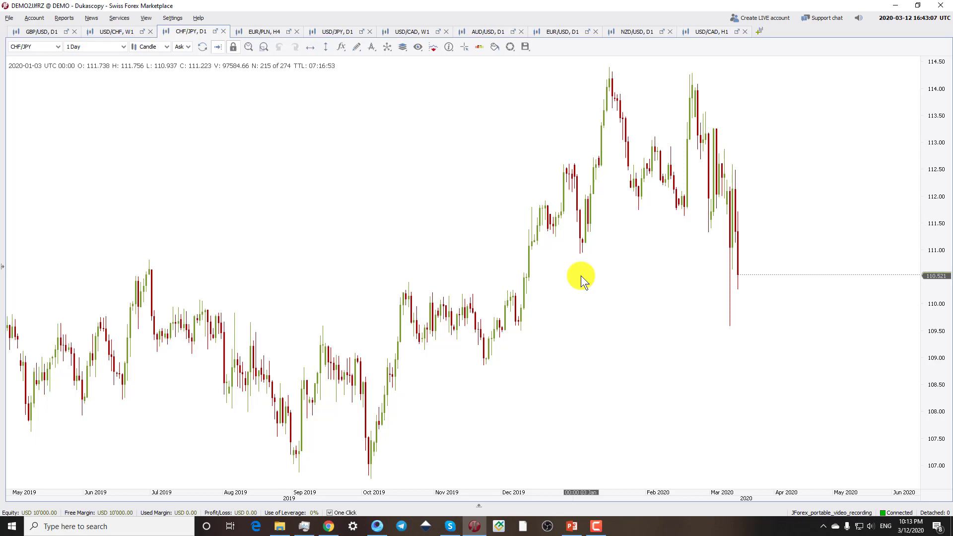
pyautogui.scroll(-4, 429, 455)
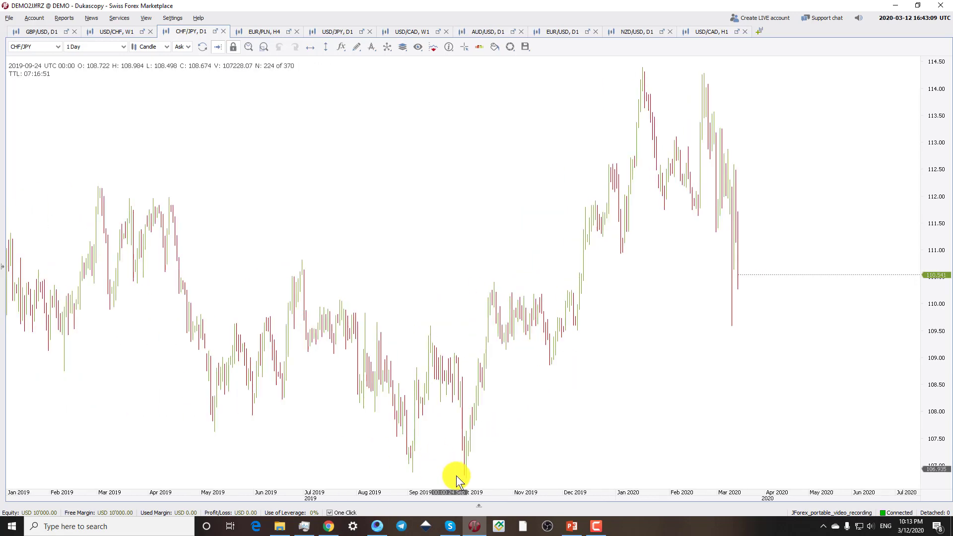
pyautogui.moveTo(594, 170); pyautogui.dragTo(429, 229)
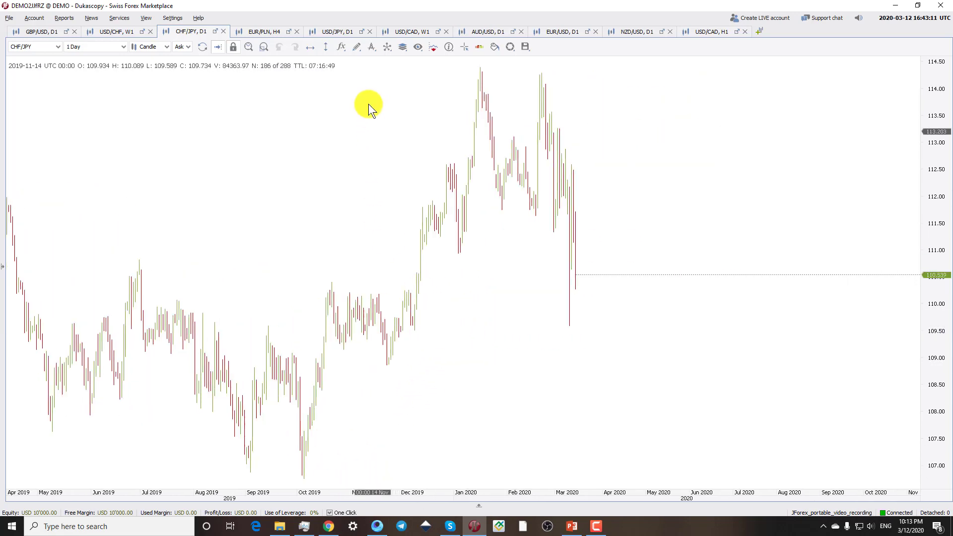
# Step: Sketch the double top in pencil from the October 2019 low through both early-2020 highs, circling the highs and the reaction lows
pyautogui.click(356, 51)
pyautogui.click(361, 63)
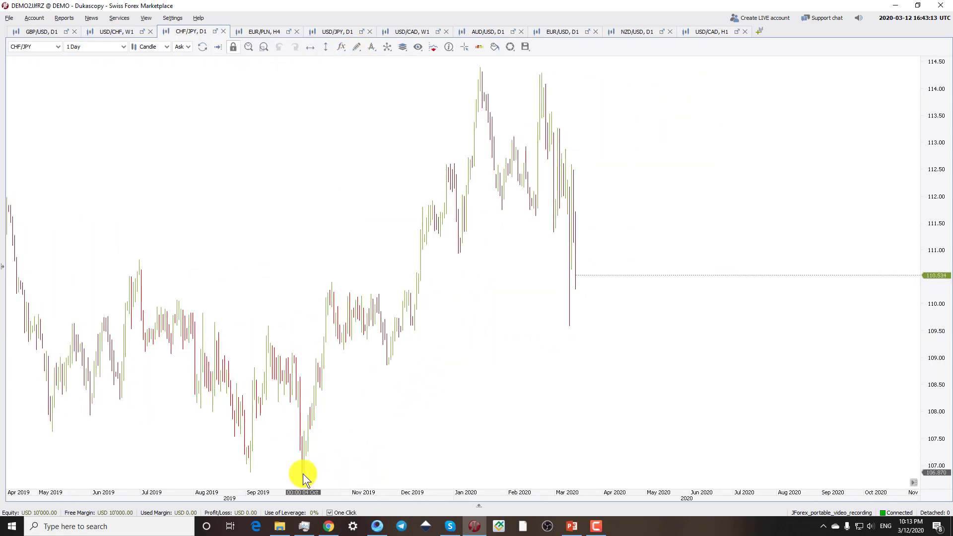
pyautogui.moveTo(304, 481)
pyautogui.mouseDown()
pyautogui.moveTo(442, 219)
pyautogui.moveTo(483, 70)
pyautogui.mouseUp()
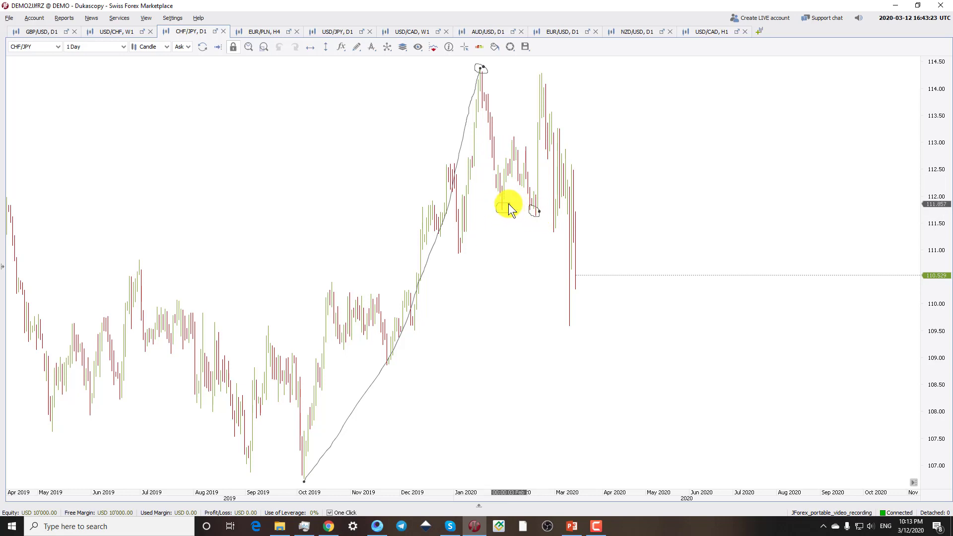
pyautogui.moveTo(489, 69)
pyautogui.mouseDown()
pyautogui.moveTo(504, 207)
pyautogui.moveTo(541, 66)
pyautogui.moveTo(550, 83)
pyautogui.moveTo(531, 70)
pyautogui.mouseUp()
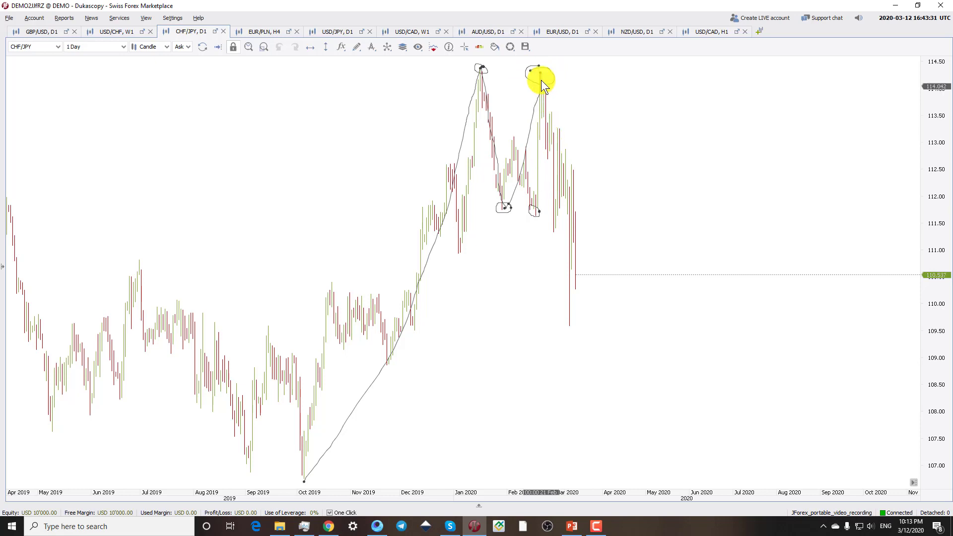
pyautogui.moveTo(541, 79); pyautogui.dragTo(553, 227)
# Step: Delete all pencil drawings from the CHF/JPY chart
pyautogui.scroll(3, 553, 228)
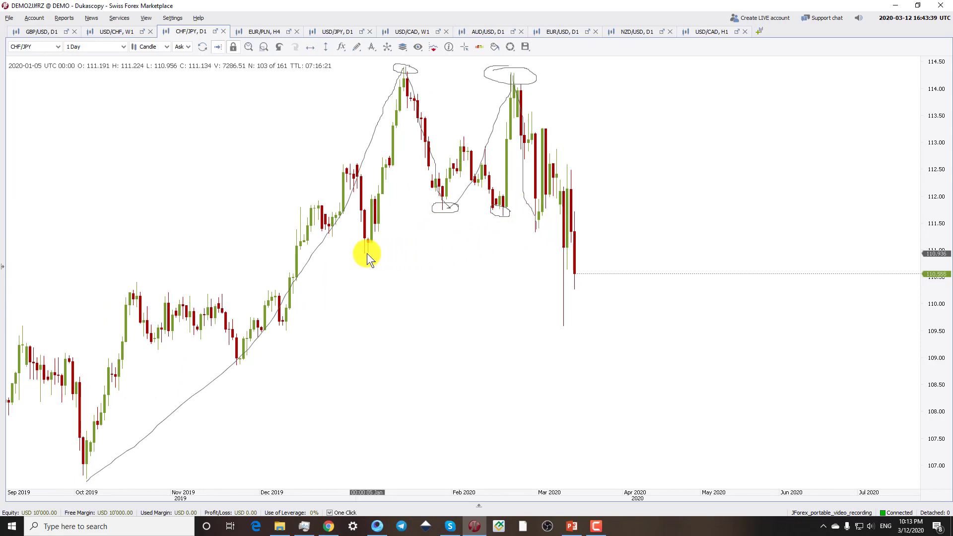
pyautogui.moveTo(367, 253); pyautogui.dragTo(402, 241)
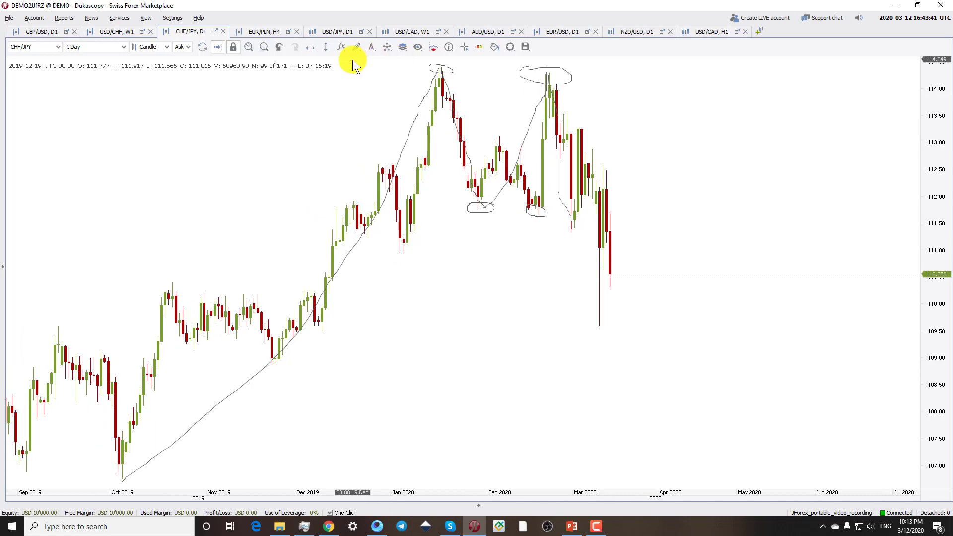
pyautogui.click(445, 93)
pyautogui.press('Delete')
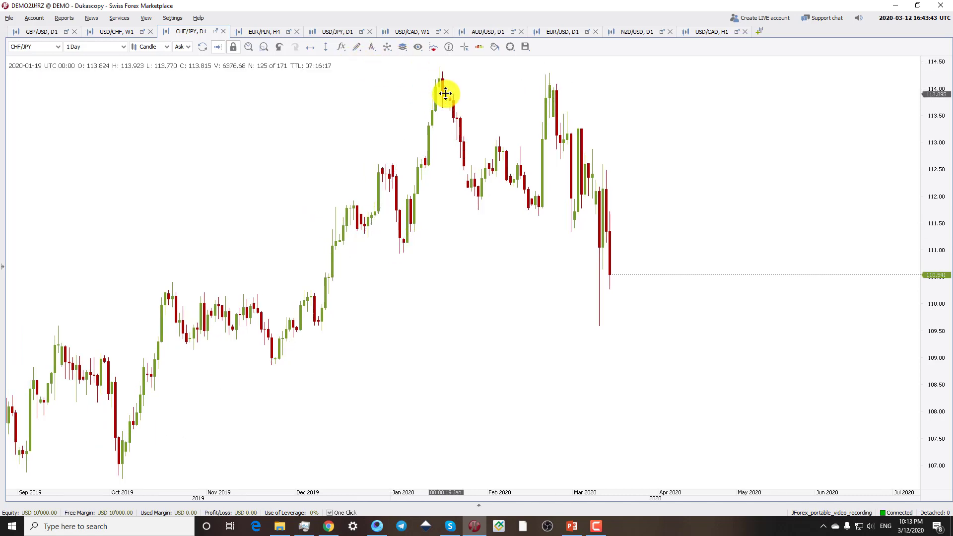
# Step: Place a horizontal price marker at 111.788 along the reaction lows between the two tops
pyautogui.scroll(-1, 379, 303)
pyautogui.scroll(-2, 379, 303)
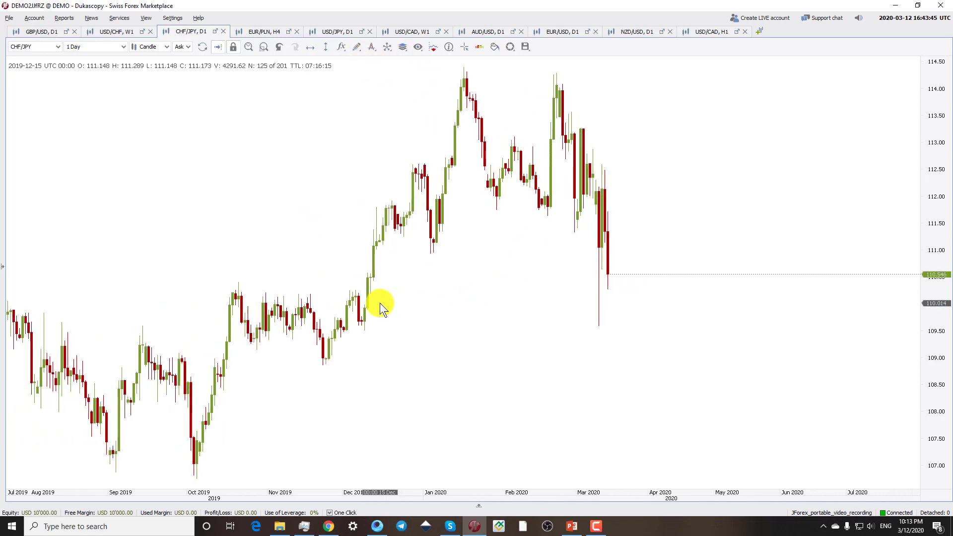
pyautogui.click(310, 46)
pyautogui.click(554, 223)
pyautogui.moveTo(554, 223); pyautogui.dragTo(543, 207)
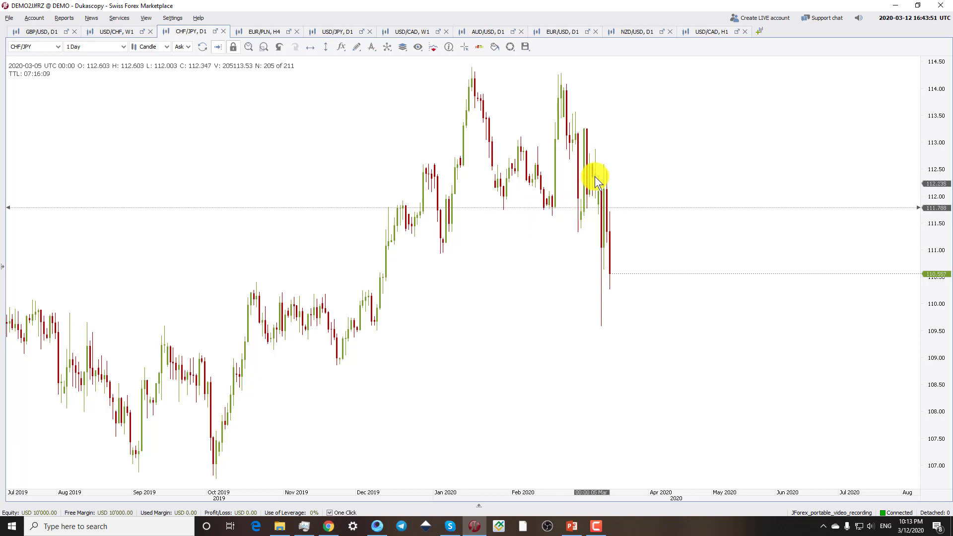
# Step: Place a vertical time marker on the 9 March 2020 candle that closes below the price marker
pyautogui.scroll(1, 603, 208)
pyautogui.scroll(1, 603, 209)
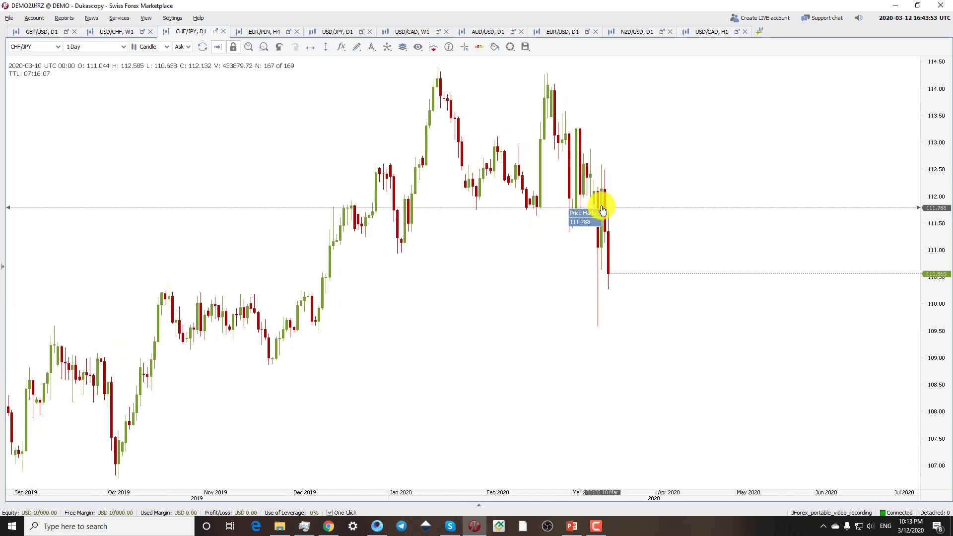
pyautogui.click(325, 47)
pyautogui.click(518, 109)
pyautogui.moveTo(519, 124); pyautogui.dragTo(597, 134)
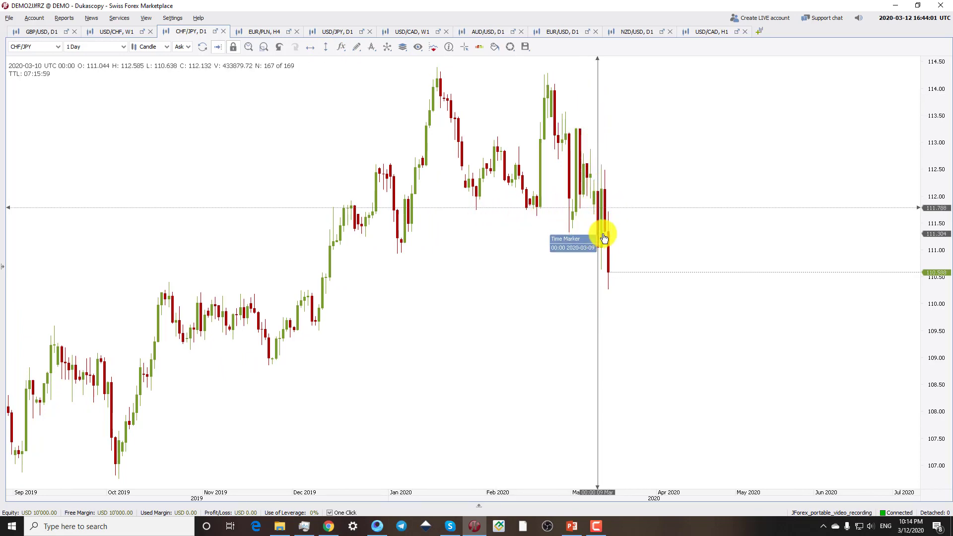
# Step: Draw a long trend line from the early-January 2020 low to the mid-February 2020 low, 39 bars apart
pyautogui.scroll(3, 602, 233)
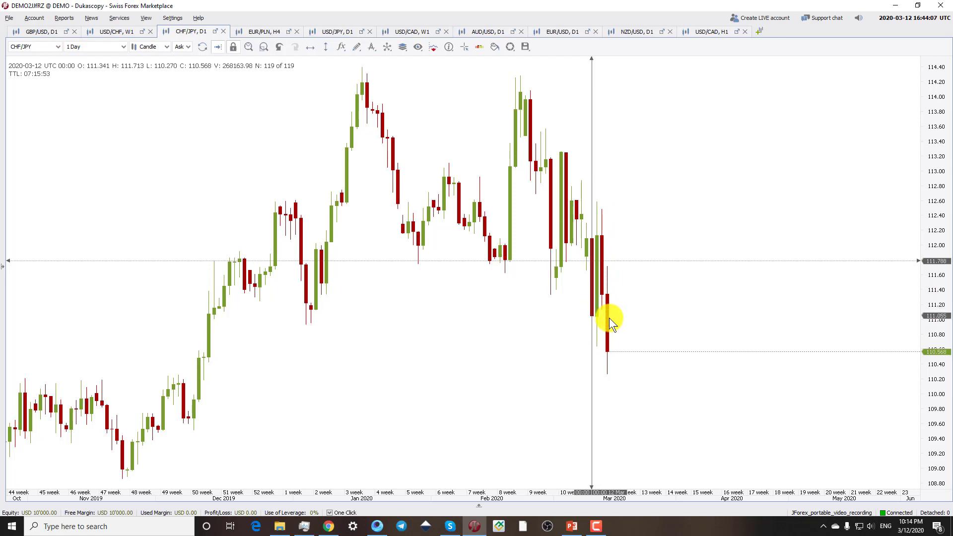
pyautogui.click(356, 47)
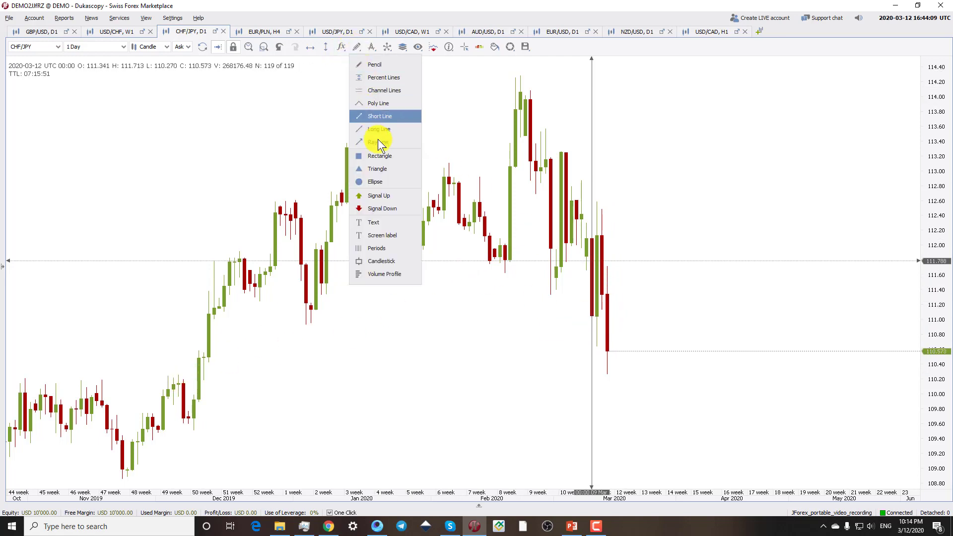
pyautogui.click(383, 142)
pyautogui.click(304, 324)
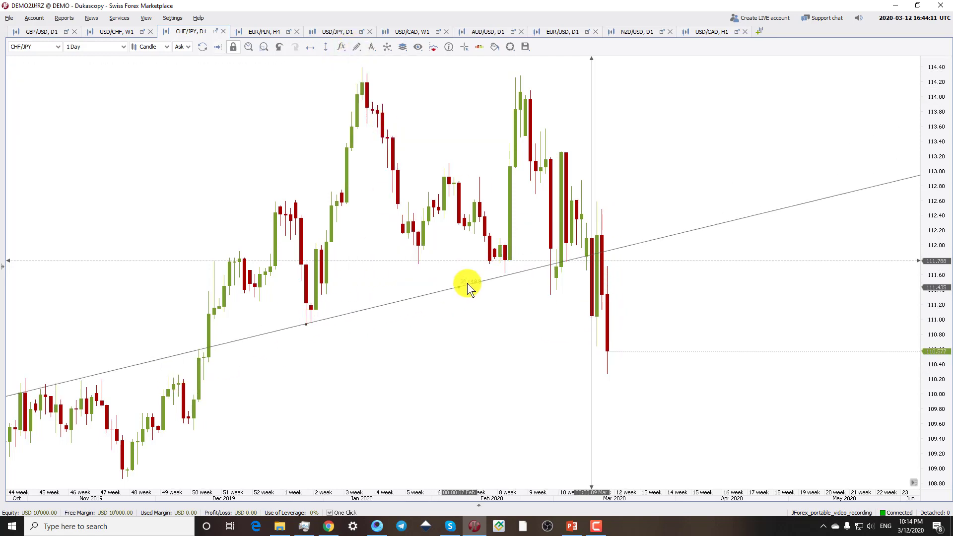
pyautogui.click(505, 272)
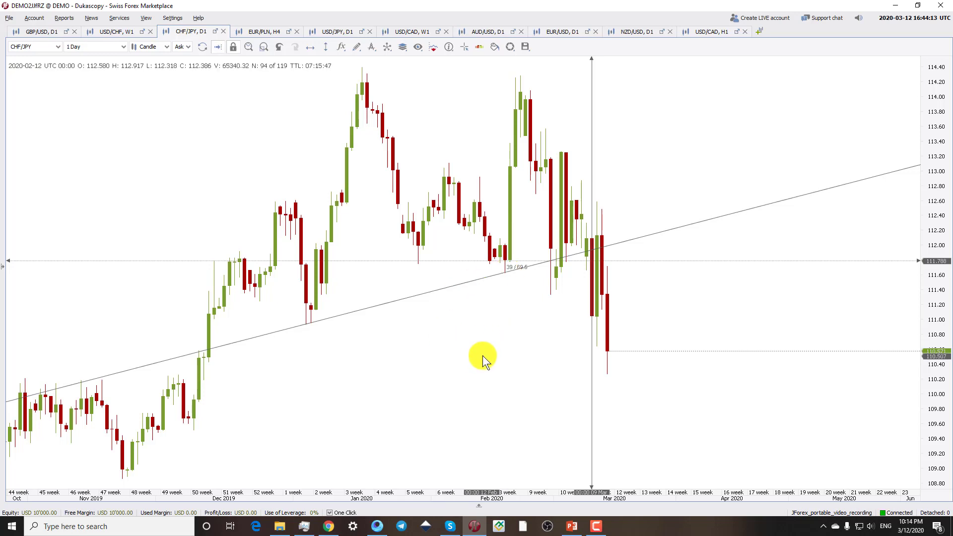
# Step: Draw a rectangle from the January 2020 high down to the trend line break at 9 March, 46 bars wide and 245.4 pips tall
pyautogui.scroll(-1, 485, 353)
pyautogui.scroll(-4, 484, 354)
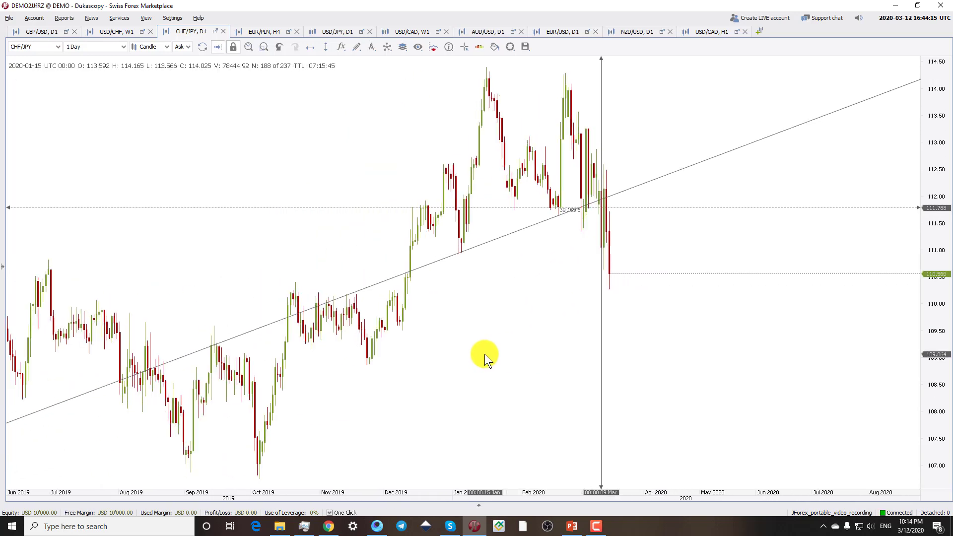
pyautogui.scroll(-1, 484, 354)
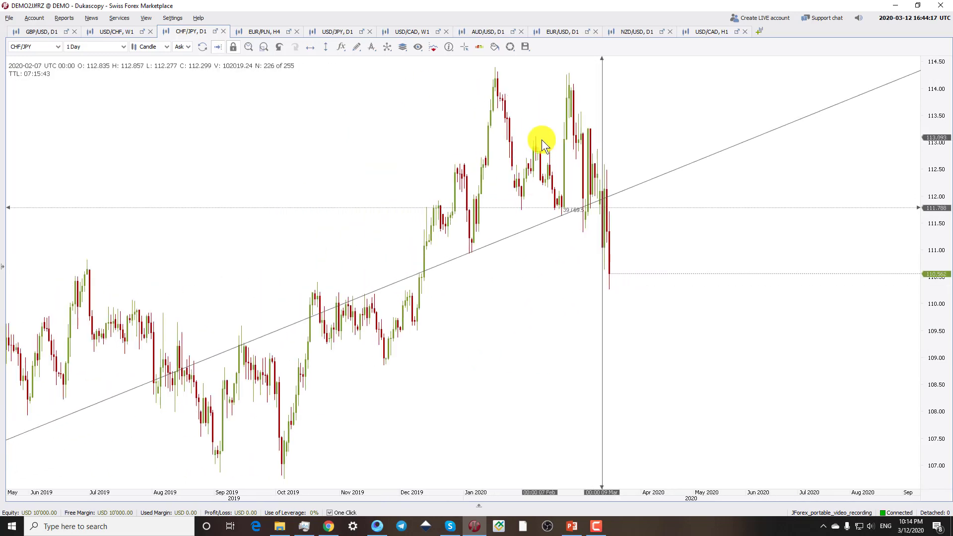
pyautogui.click(349, 47)
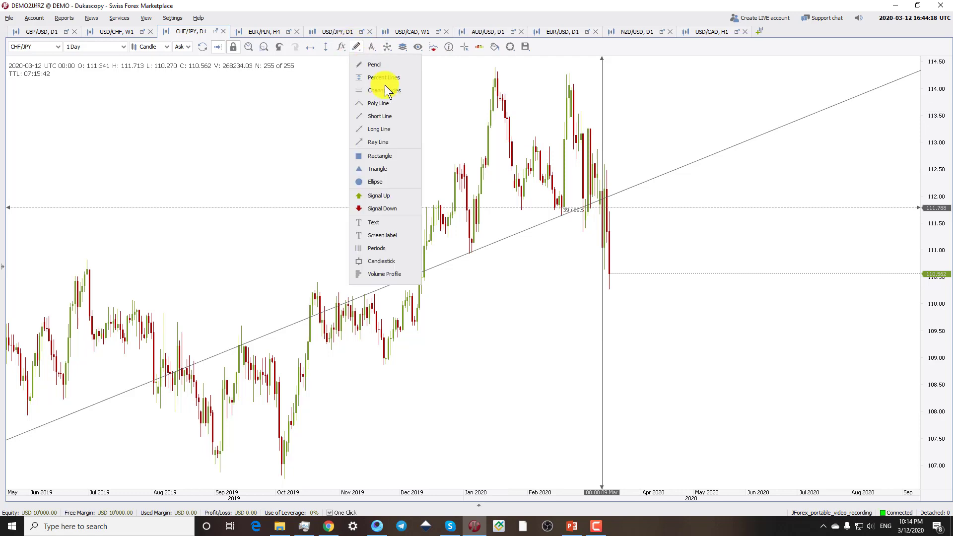
pyautogui.click(399, 156)
pyautogui.moveTo(495, 68)
pyautogui.mouseDown()
pyautogui.moveTo(549, 199)
pyautogui.moveTo(599, 206)
pyautogui.moveTo(576, 219)
pyautogui.moveTo(605, 202)
pyautogui.mouseUp()
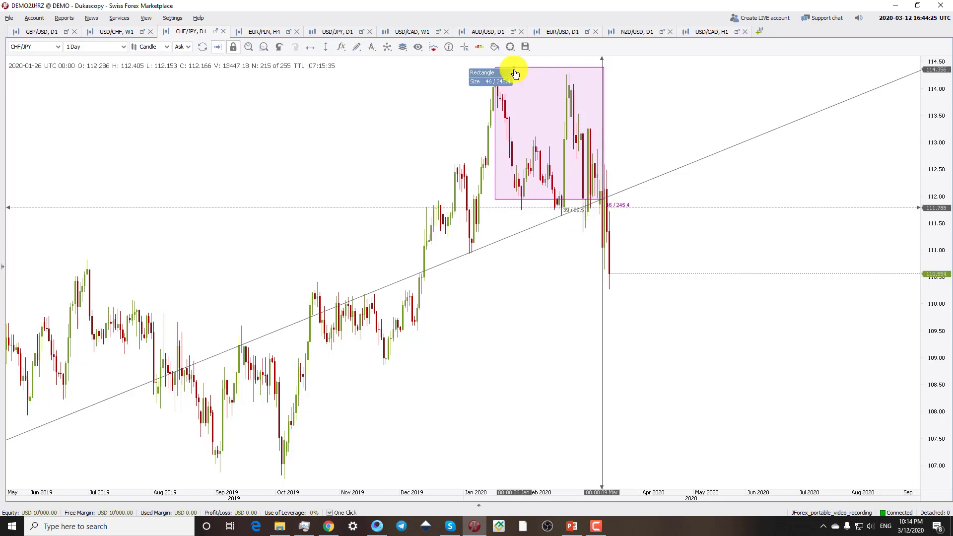
# Step: Move the rectangle below the 9 March break, narrow it to 25 bars, and mark its base with a price marker at 109.479
pyautogui.moveTo(515, 72); pyautogui.dragTo(623, 204)
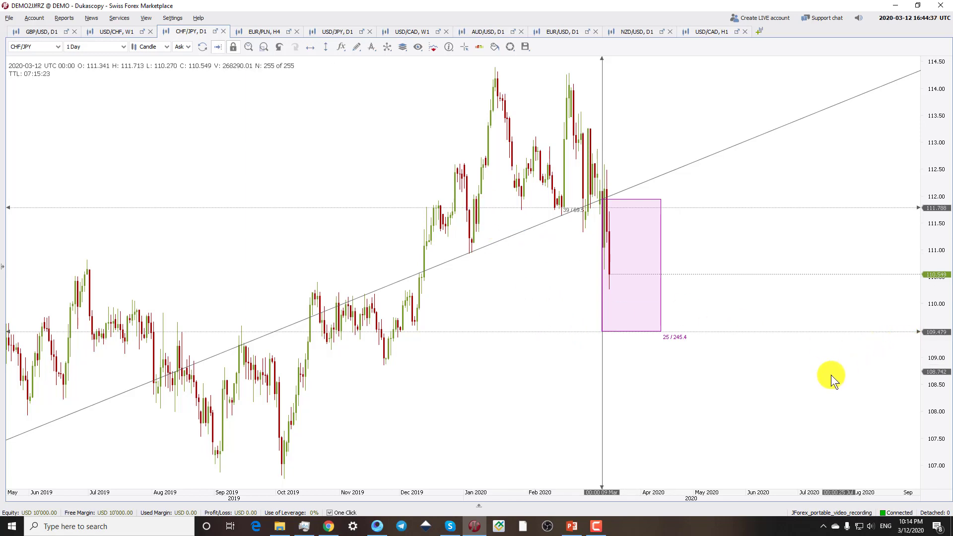
pyautogui.scroll(-5, 827, 376)
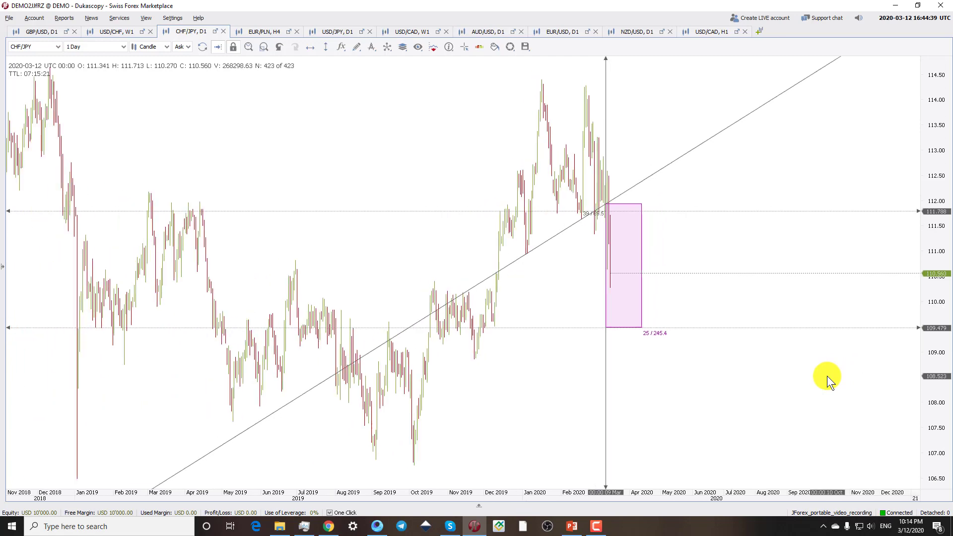
pyautogui.scroll(-3, 826, 377)
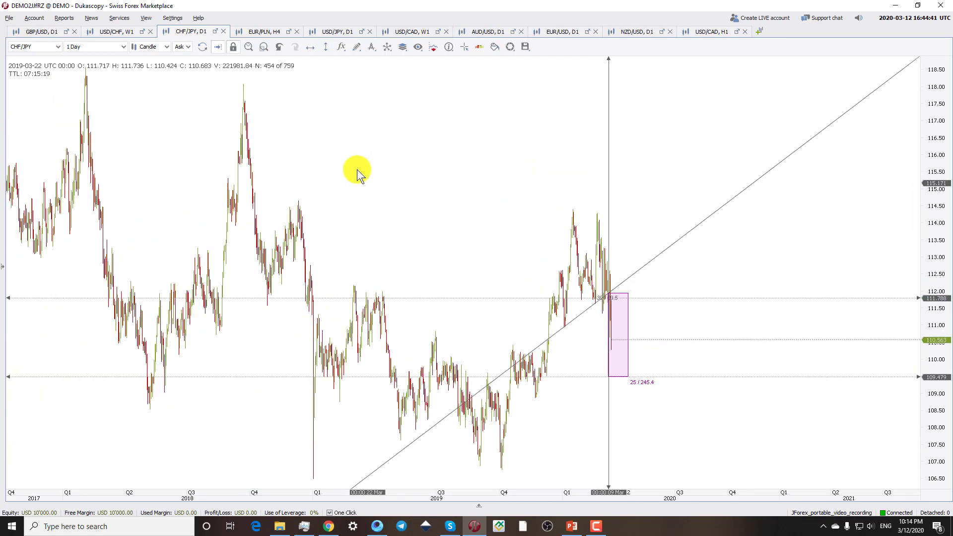
# Step: On the EUR/PLN 4-hour chart, sketch in pencil the rise from mid-February, both circled highs and a neckline under the reaction low
pyautogui.click(266, 32)
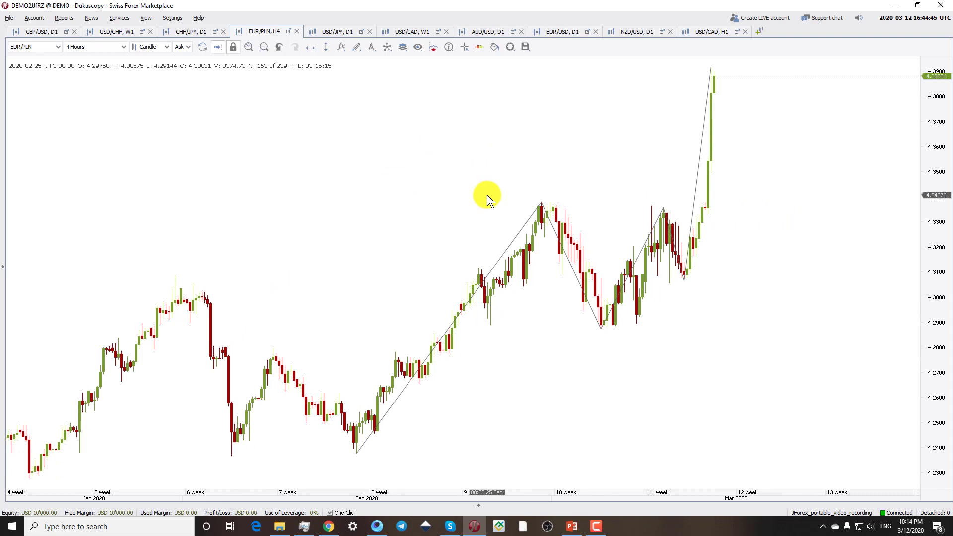
pyautogui.scroll(1, 725, 370)
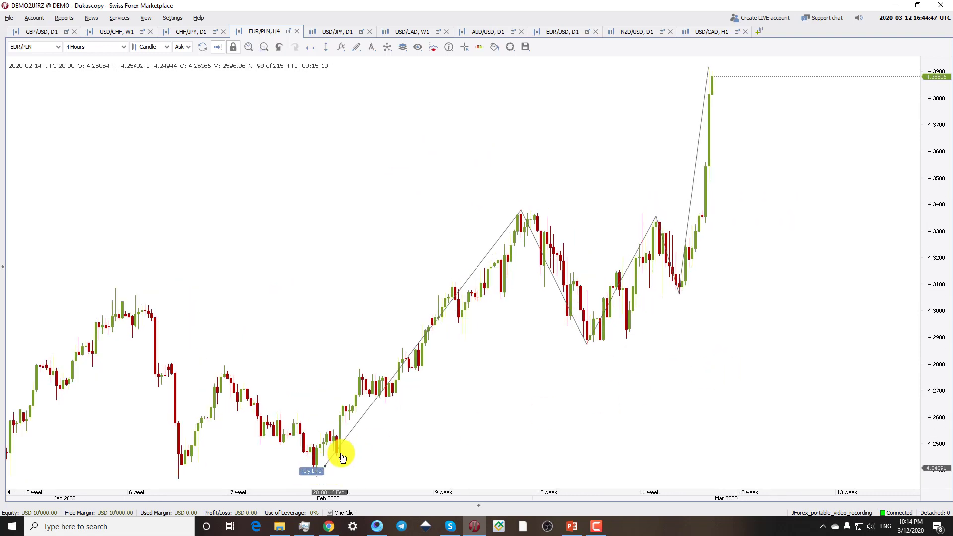
pyautogui.click(360, 47)
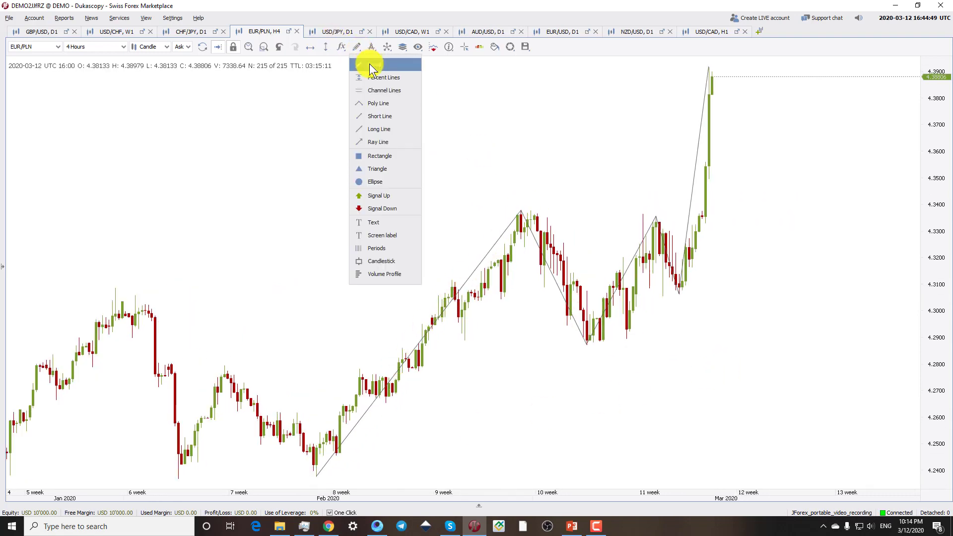
pyautogui.click(370, 65)
pyautogui.click(316, 475)
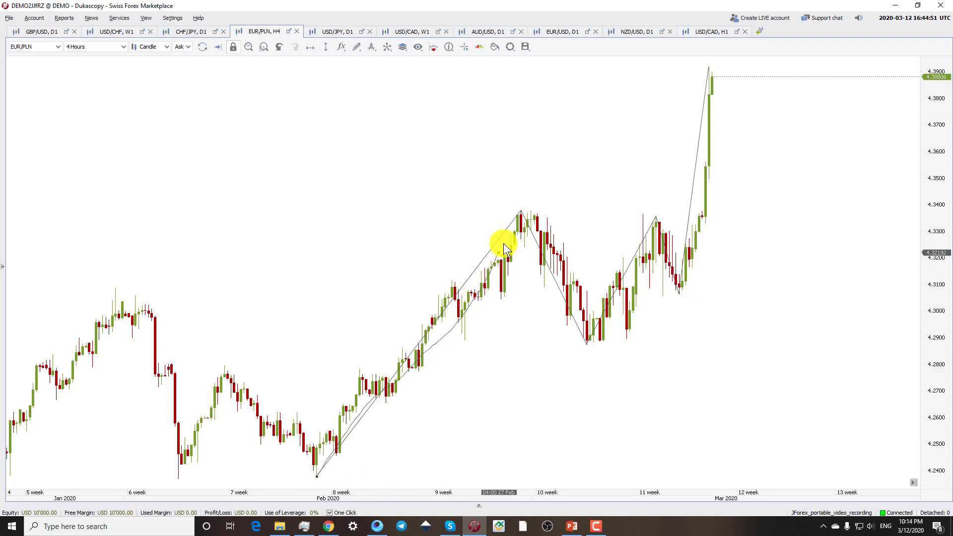
pyautogui.moveTo(505, 248)
pyautogui.mouseDown()
pyautogui.moveTo(523, 213)
pyautogui.moveTo(510, 204)
pyautogui.moveTo(537, 221)
pyautogui.moveTo(521, 206)
pyautogui.mouseUp()
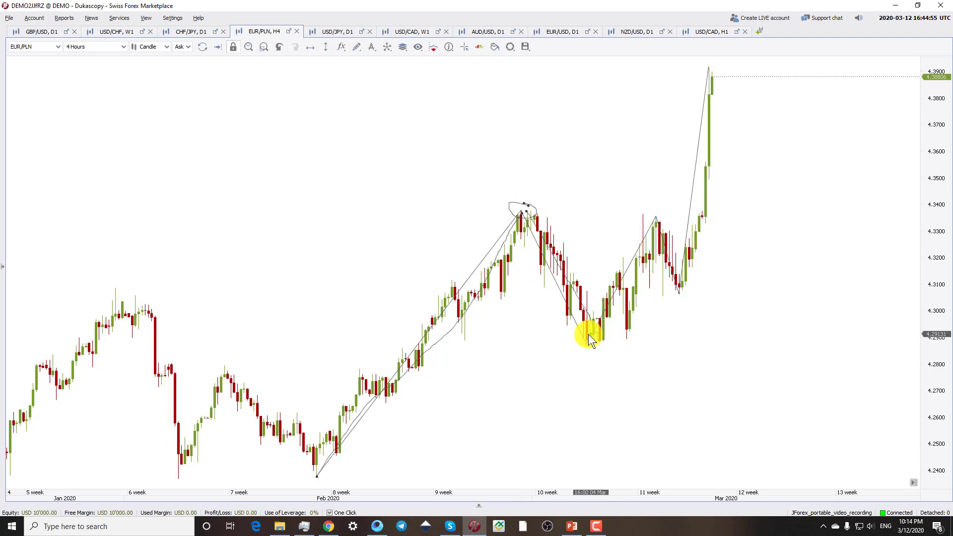
pyautogui.moveTo(602, 330)
pyautogui.mouseDown()
pyautogui.moveTo(648, 211)
pyautogui.moveTo(663, 222)
pyautogui.mouseUp()
pyautogui.moveTo(540, 339); pyautogui.dragTo(697, 331)
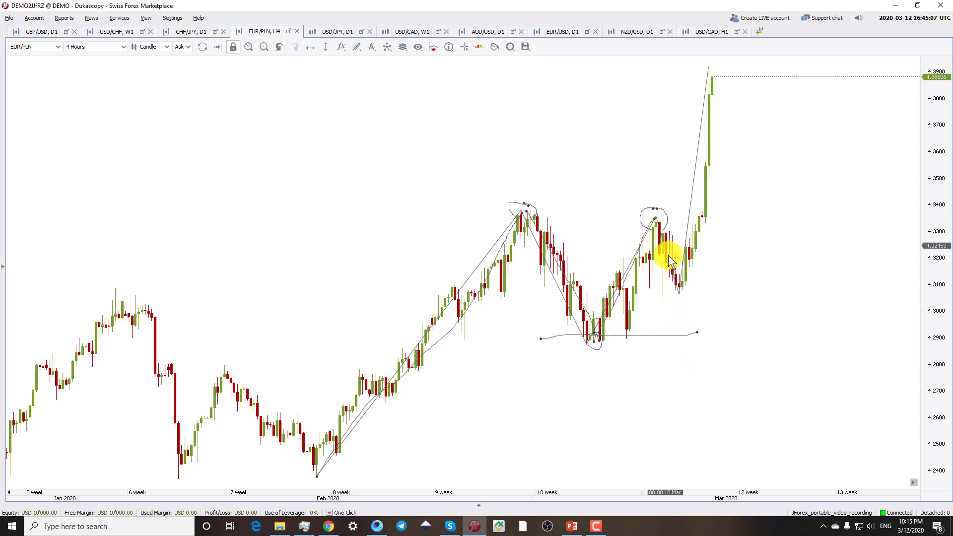
# Step: Delete the pencil drawings from the EUR/PLN chart, keeping the existing poly line
pyautogui.moveTo(505, 214); pyautogui.dragTo(609, 214)
pyautogui.press('Delete')
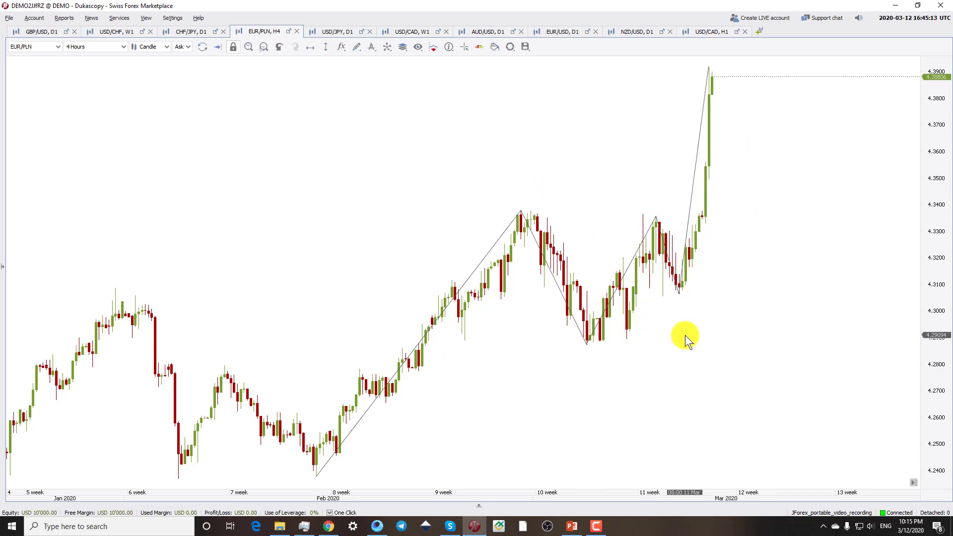
pyautogui.scroll(-3, 690, 339)
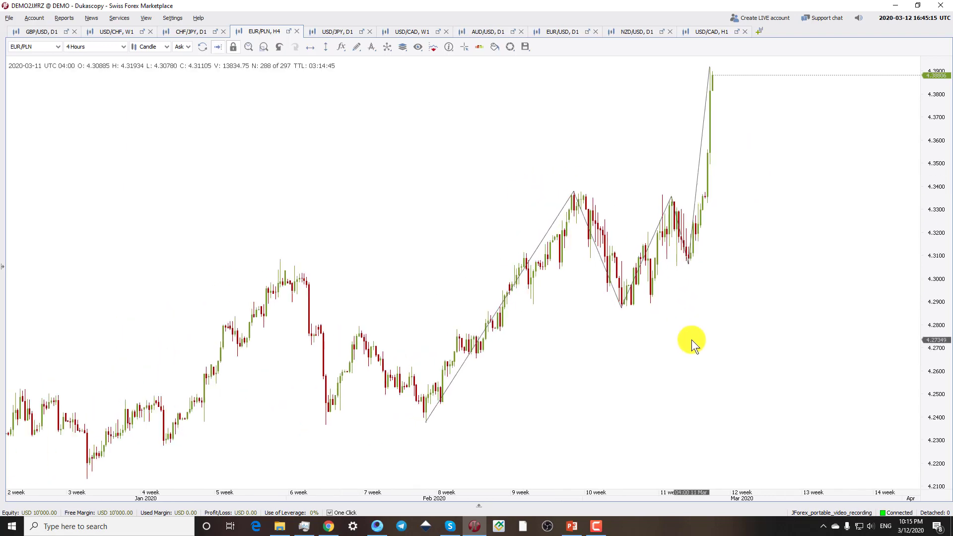
# Step: Switch to the PowerPoint slide show and go to the "DOs and DONTs" slide
pyautogui.click(573, 527)
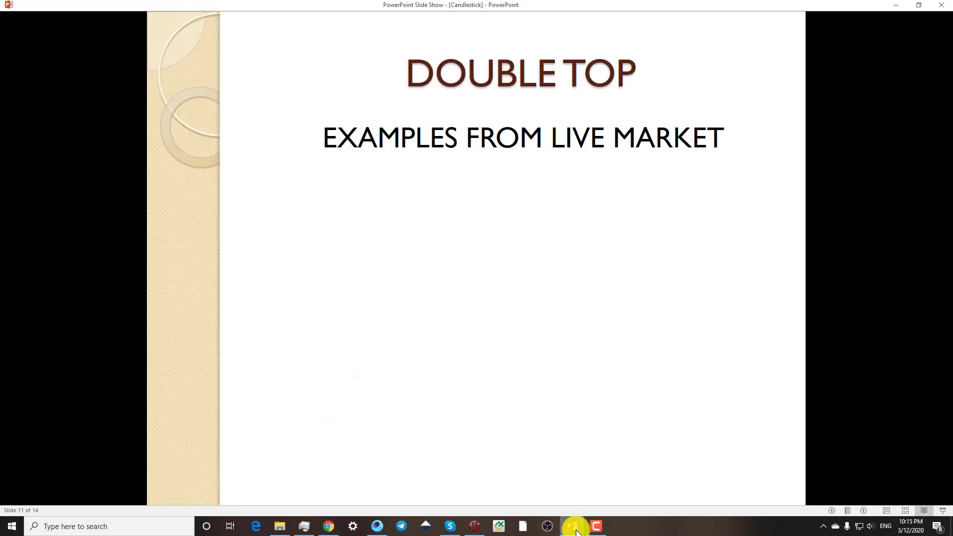
pyautogui.click(508, 187)
pyautogui.press('Left')
pyautogui.press('Left')
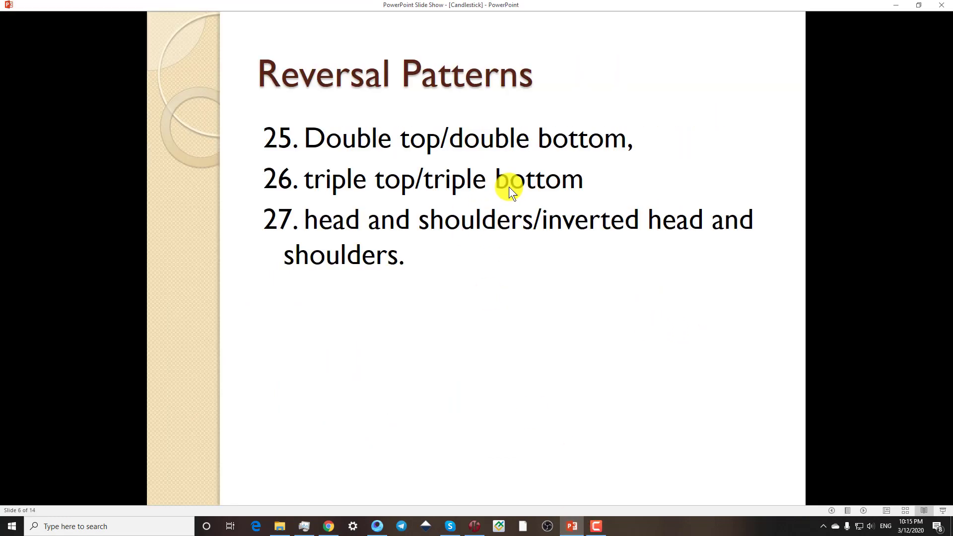
pyautogui.press('Right')
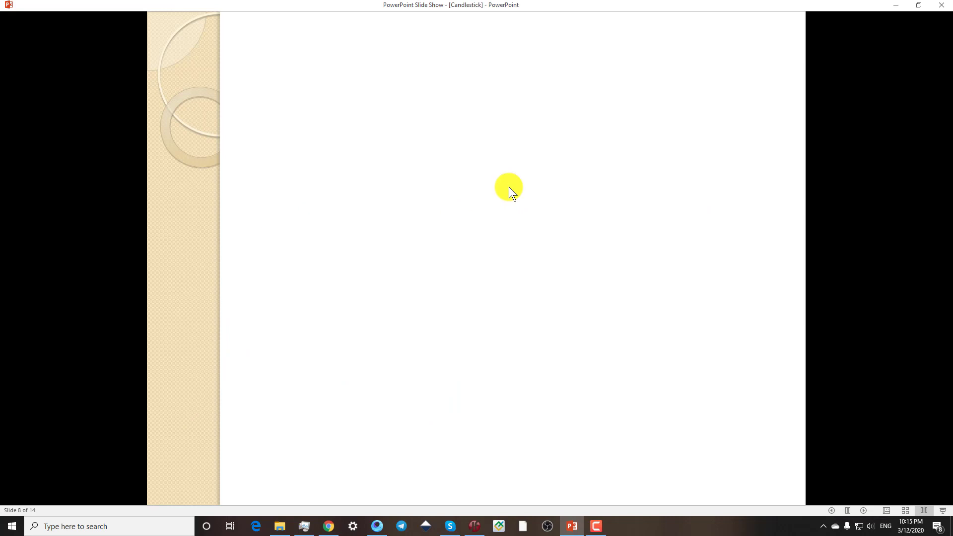
pyautogui.press('Right')
pyautogui.press('Right')
pyautogui.press('Right')
pyautogui.press('Right')
pyautogui.press('Right')
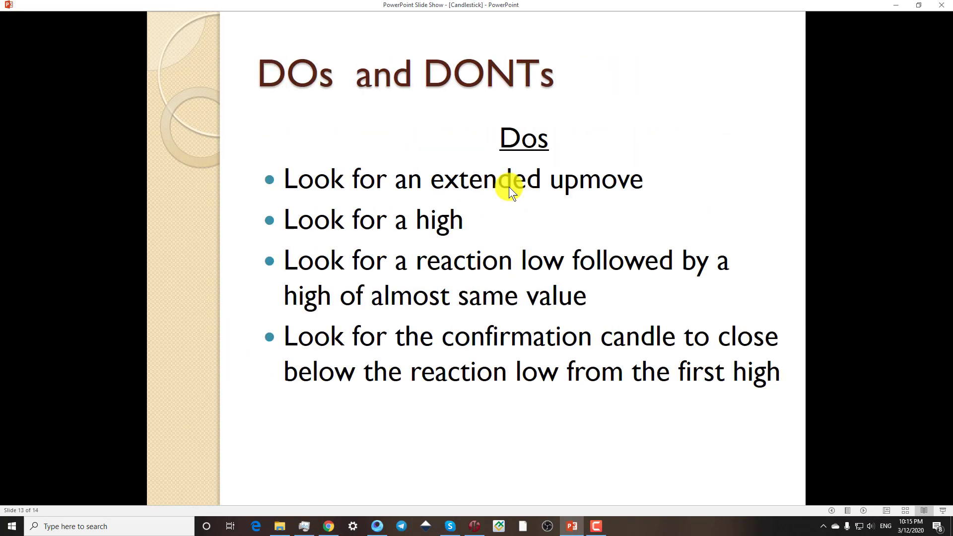